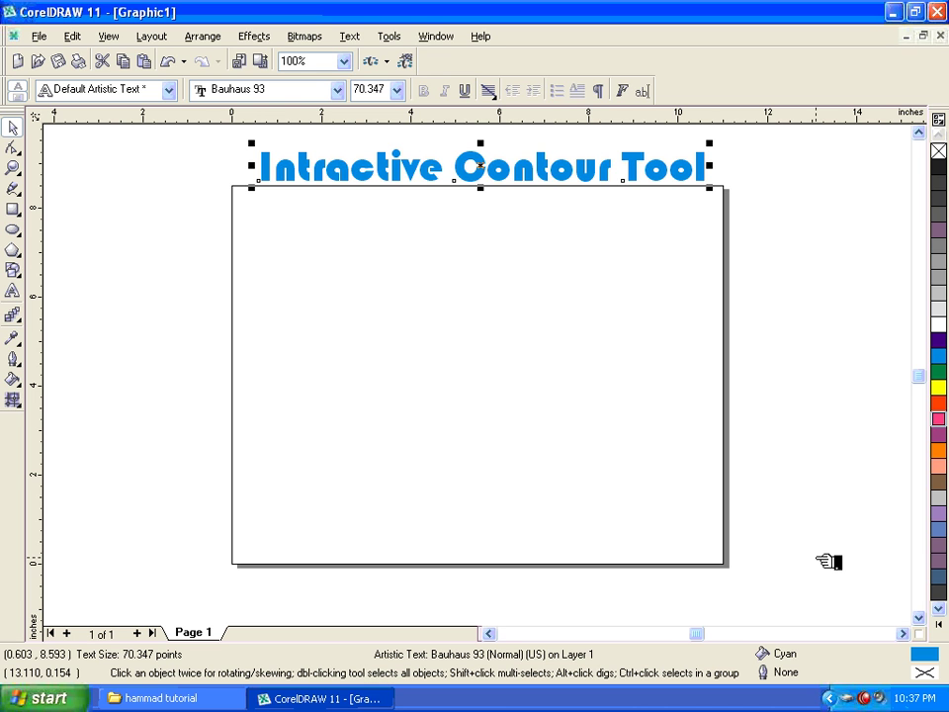
Step: Draw a rectangle about 10.5 by 7.7 inches just inside the page borders
{"action": "left_click", "coordinate": [13, 209]}
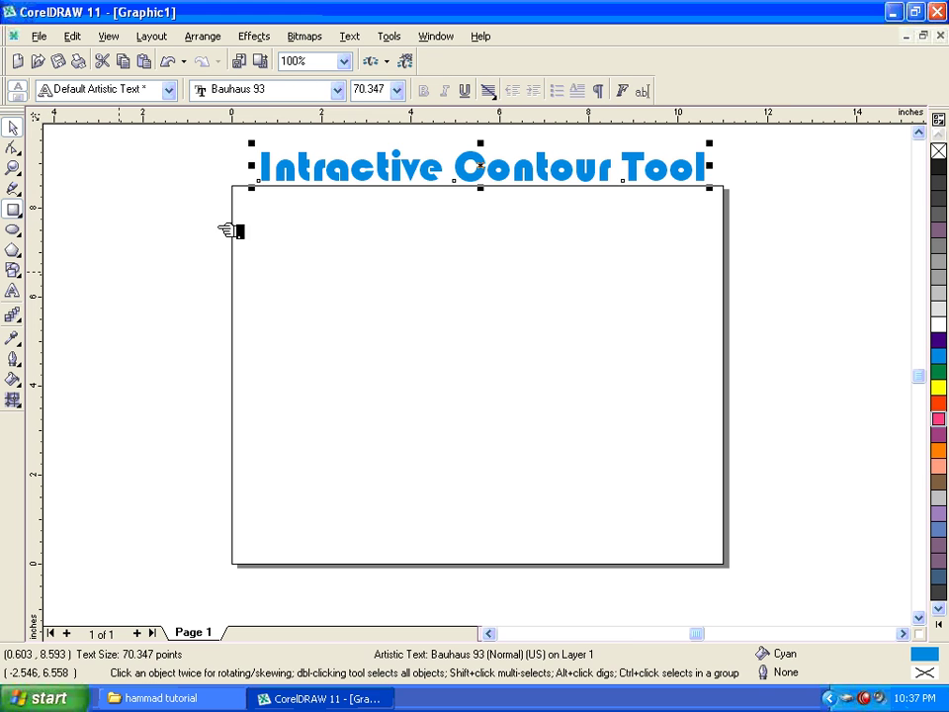
{"action": "left_click_drag", "start_coordinate": [243, 205], "coordinate": [710, 548]}
{"action": "left_click", "coordinate": [13, 127]}
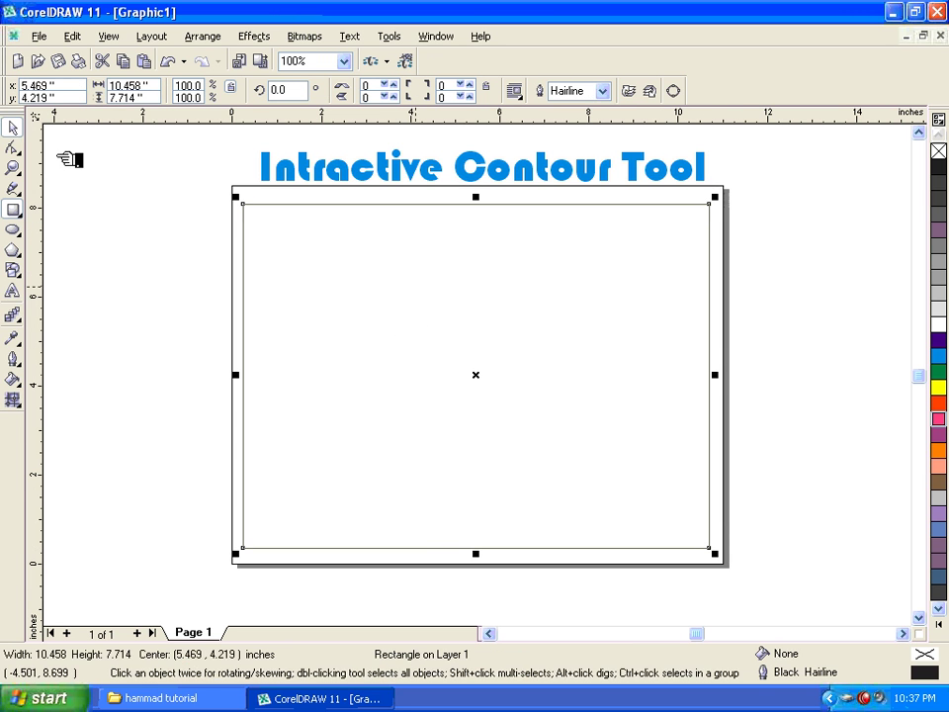
Step: Try Cyan and Magenta fills on the rectangle, finishing with a Pink fill
{"action": "left_click", "coordinate": [940, 356]}
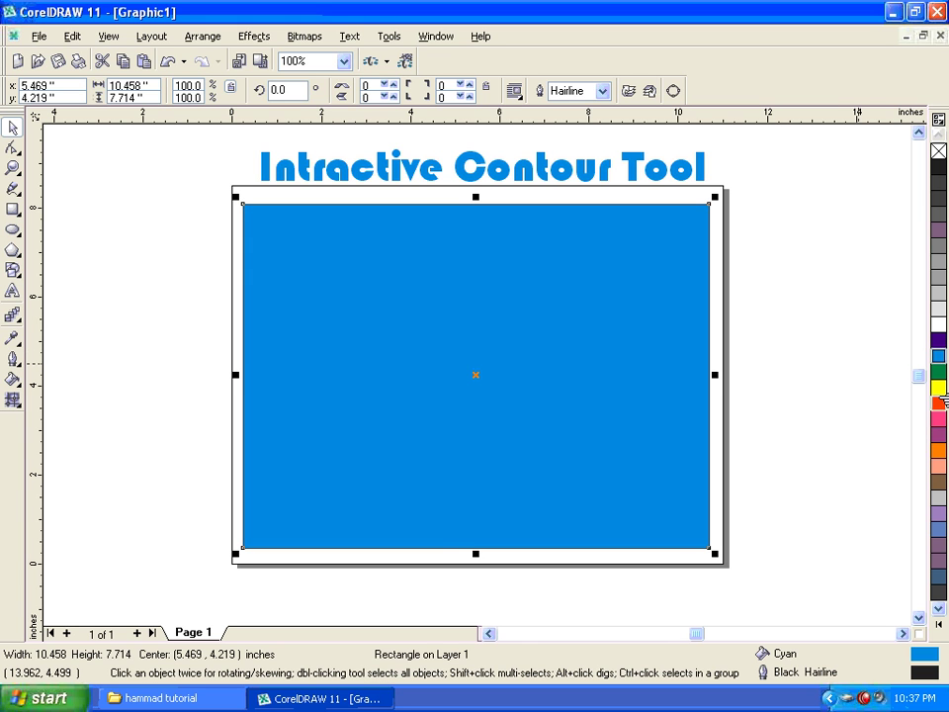
{"action": "left_click", "coordinate": [939, 403]}
{"action": "left_click", "coordinate": [940, 418]}
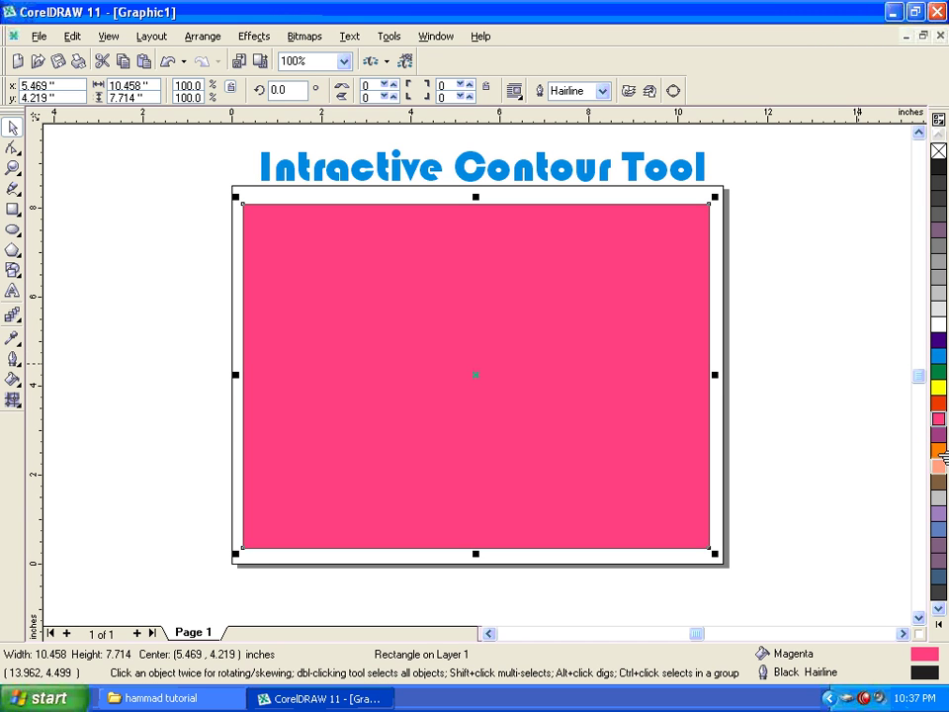
{"action": "left_click", "coordinate": [940, 464]}
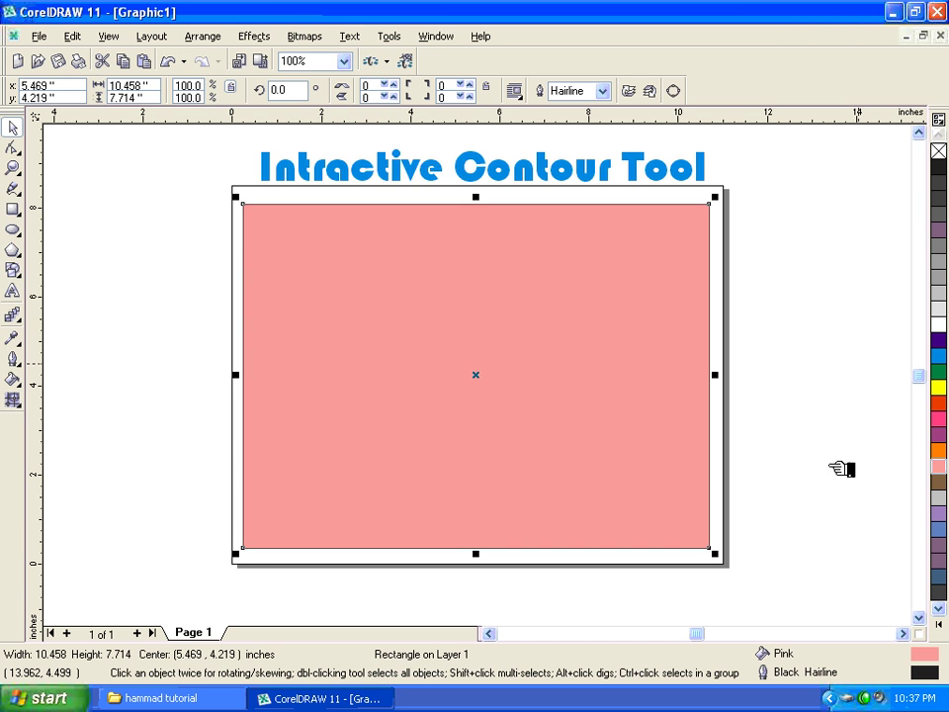
Step: Apply an inward contour to the pink rectangle with the Interactive Contour tool and widen its offset to about 0.402 inches
{"action": "left_click", "coordinate": [19, 323]}
{"action": "left_click", "coordinate": [76, 323]}
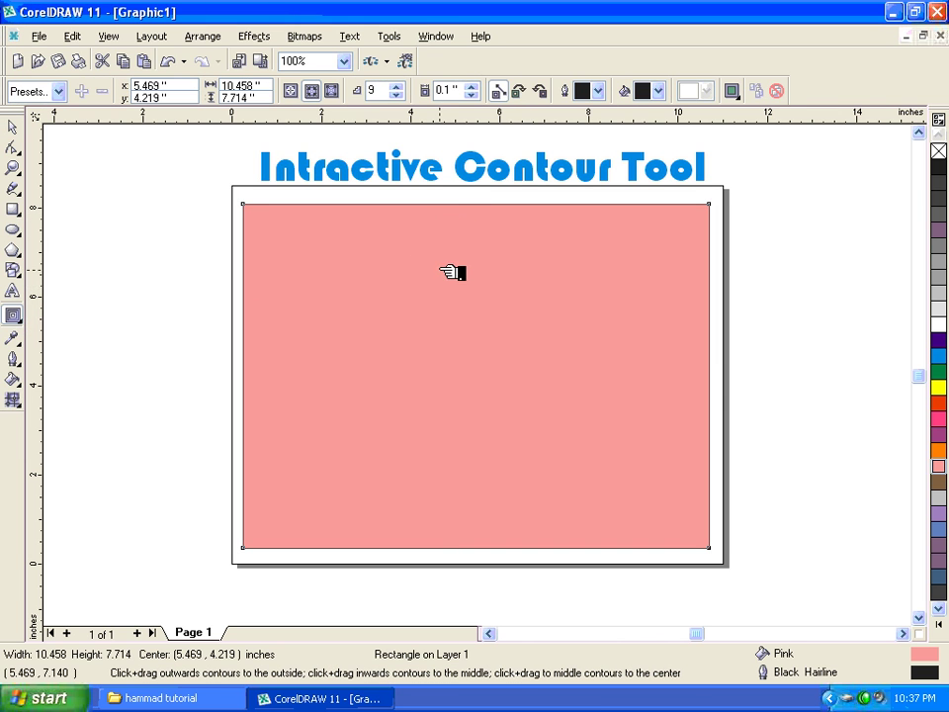
{"action": "left_click_drag", "start_coordinate": [452, 273], "coordinate": [445, 315]}
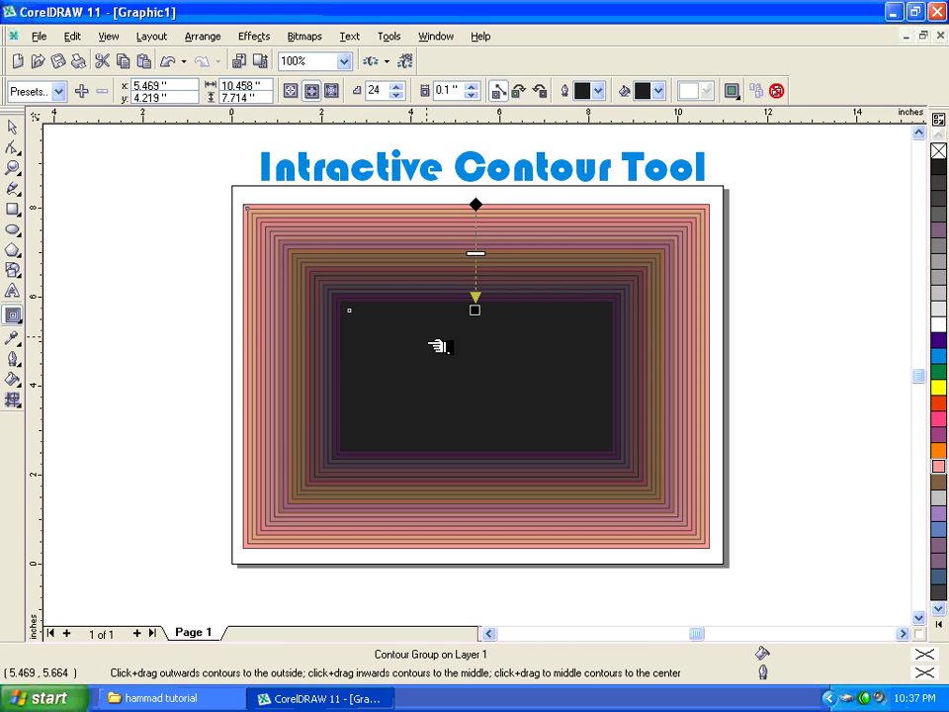
{"action": "left_click_drag", "start_coordinate": [469, 255], "coordinate": [469, 226]}
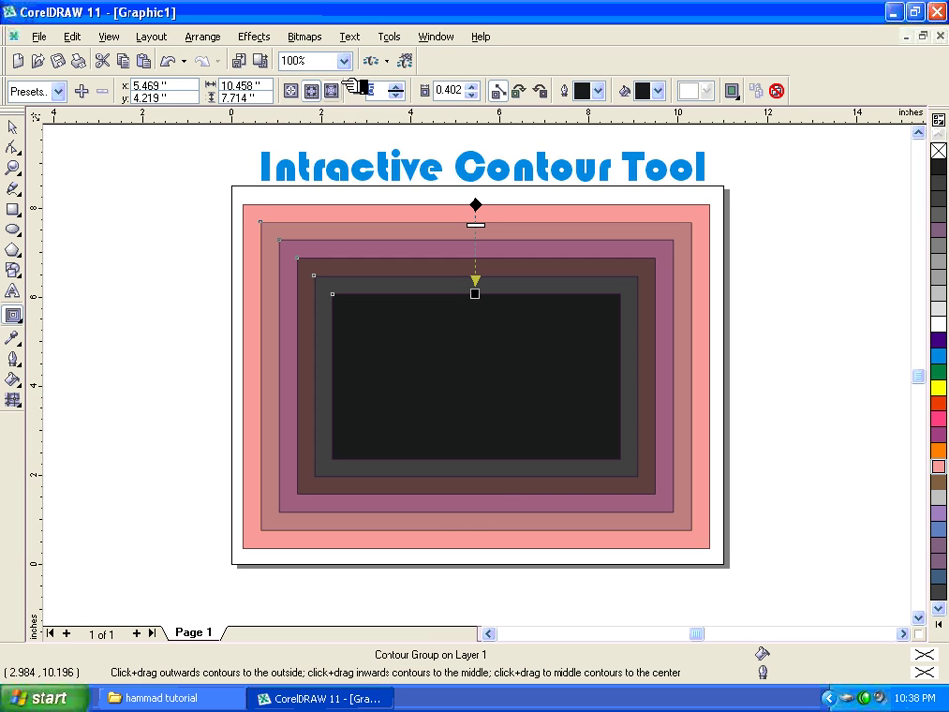
Step: Increase the contour's number of steps and reduce its offset to about 0.235 inches
{"action": "type", "text": "15"}
{"action": "key", "text": "Return"}
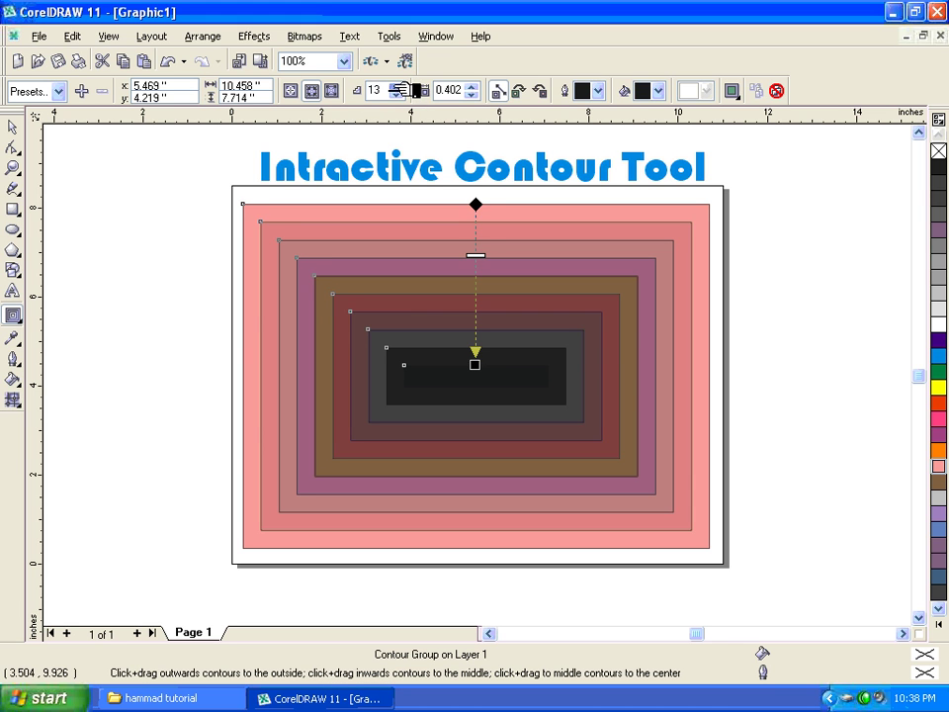
{"action": "left_click_drag", "start_coordinate": [472, 233], "coordinate": [479, 262]}
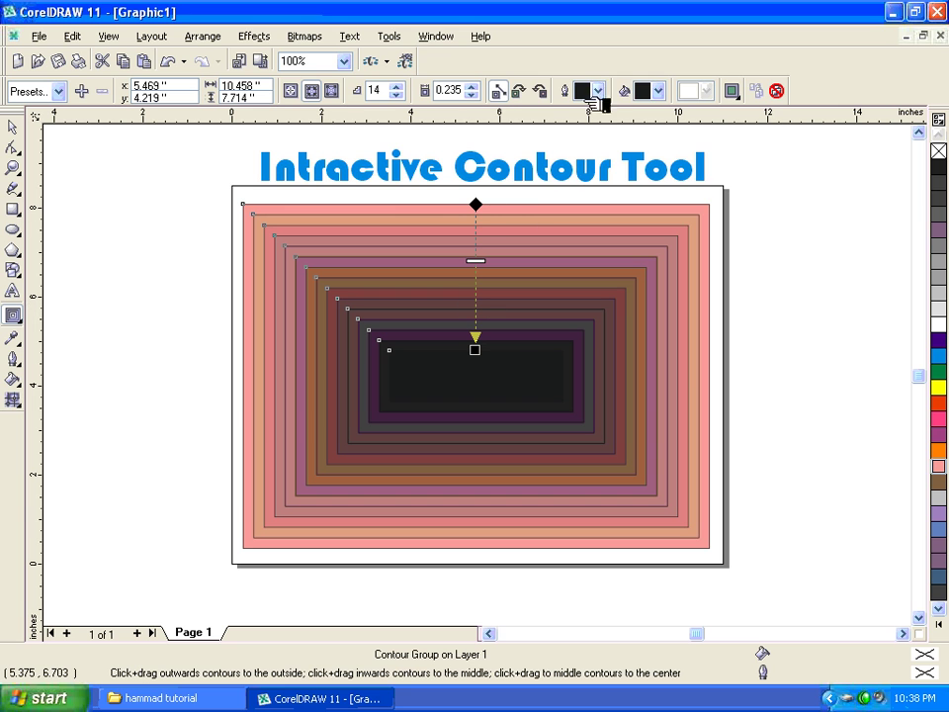
Step: Change the contour's fill color to blue
{"action": "left_click", "coordinate": [658, 90]}
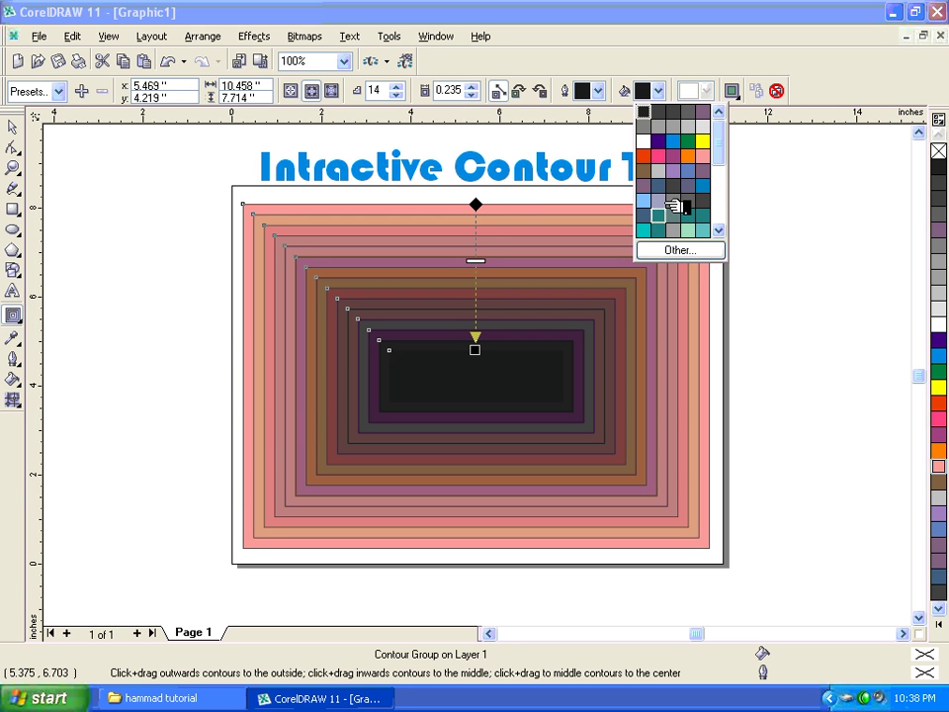
{"action": "left_click", "coordinate": [705, 187]}
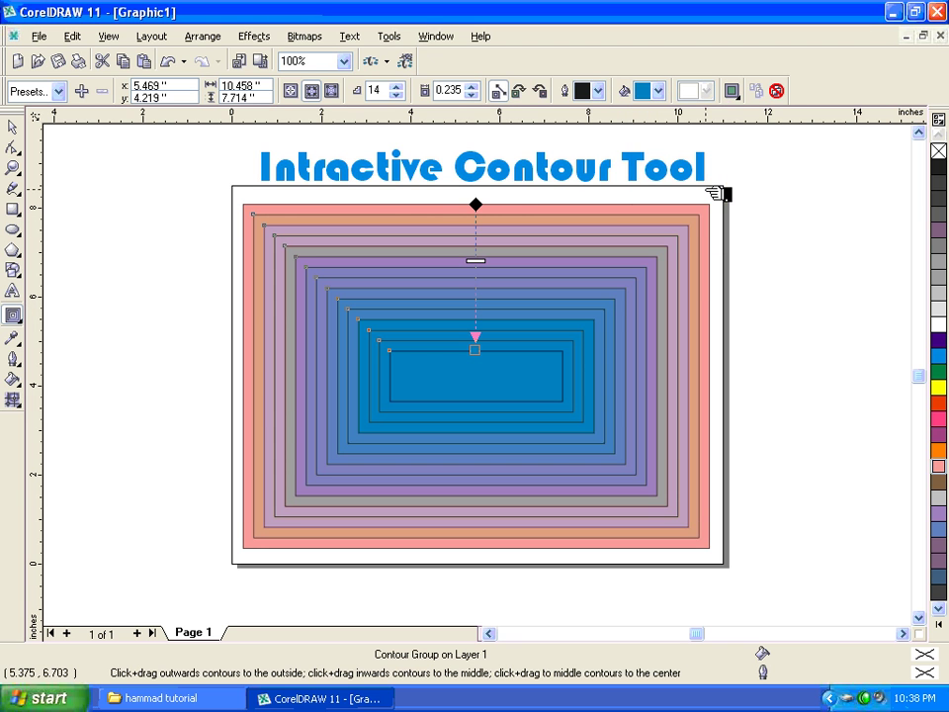
Step: Switch the contour direction to center, back to inside, and finally to Outside
{"action": "left_click", "coordinate": [309, 91]}
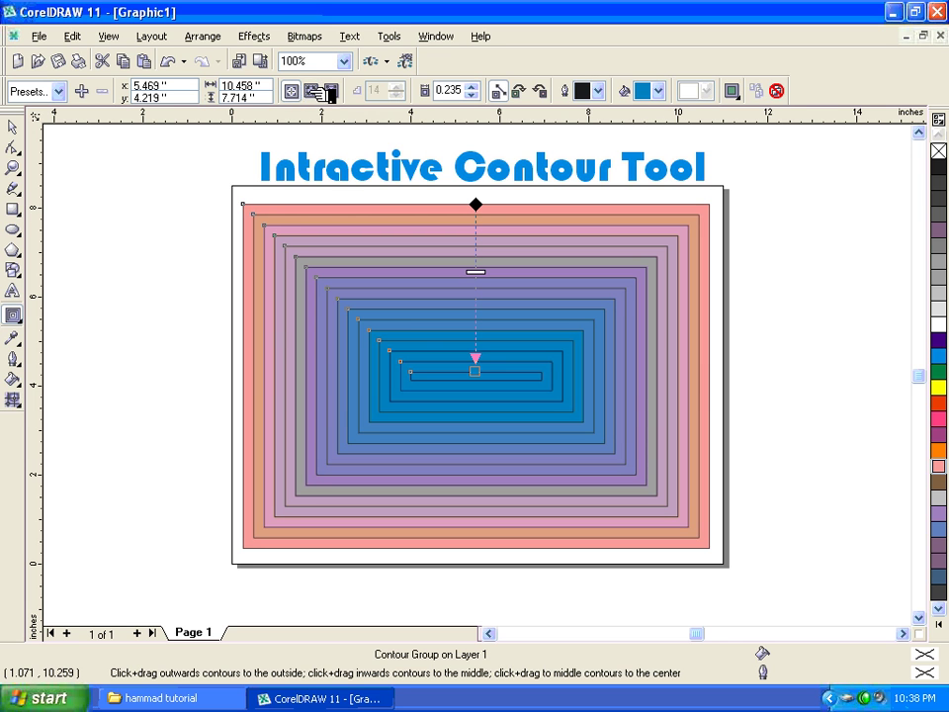
{"action": "left_click", "coordinate": [319, 91]}
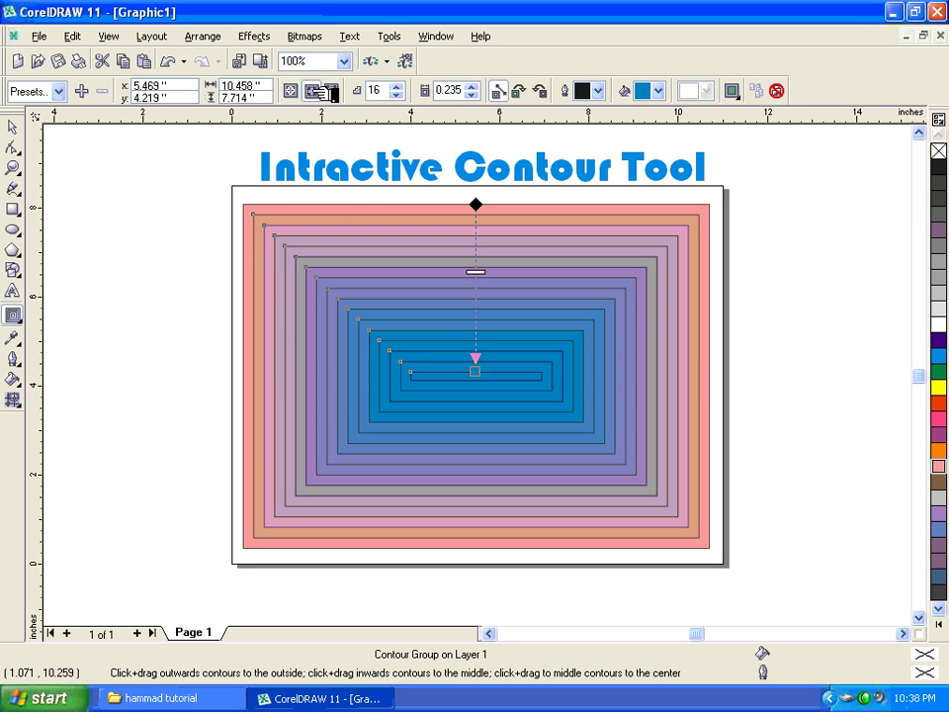
{"action": "left_click", "coordinate": [341, 93]}
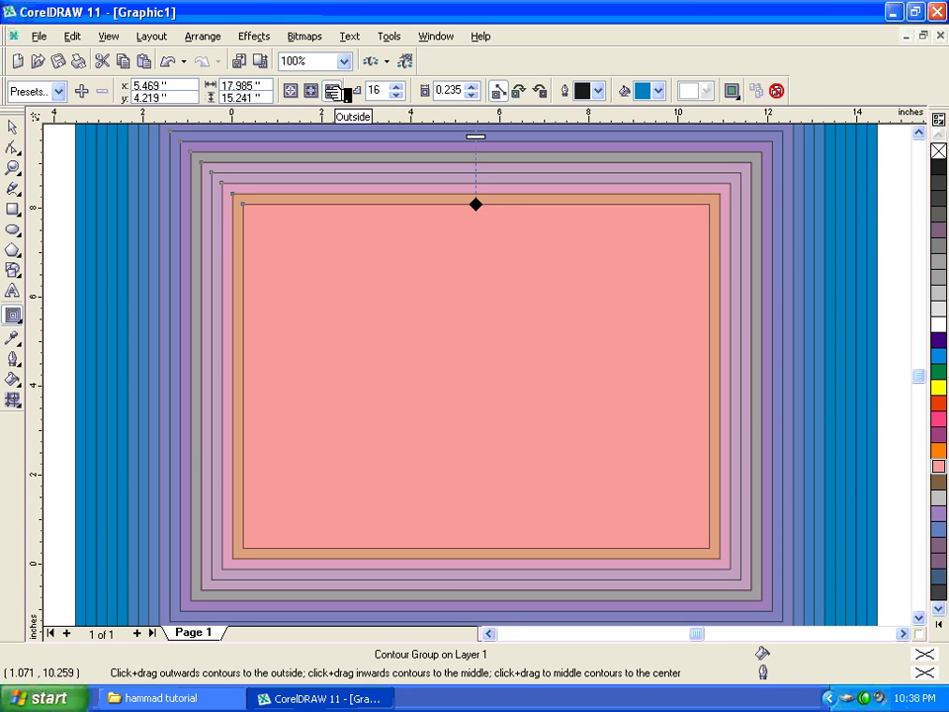
{"action": "key", "text": "F4"}
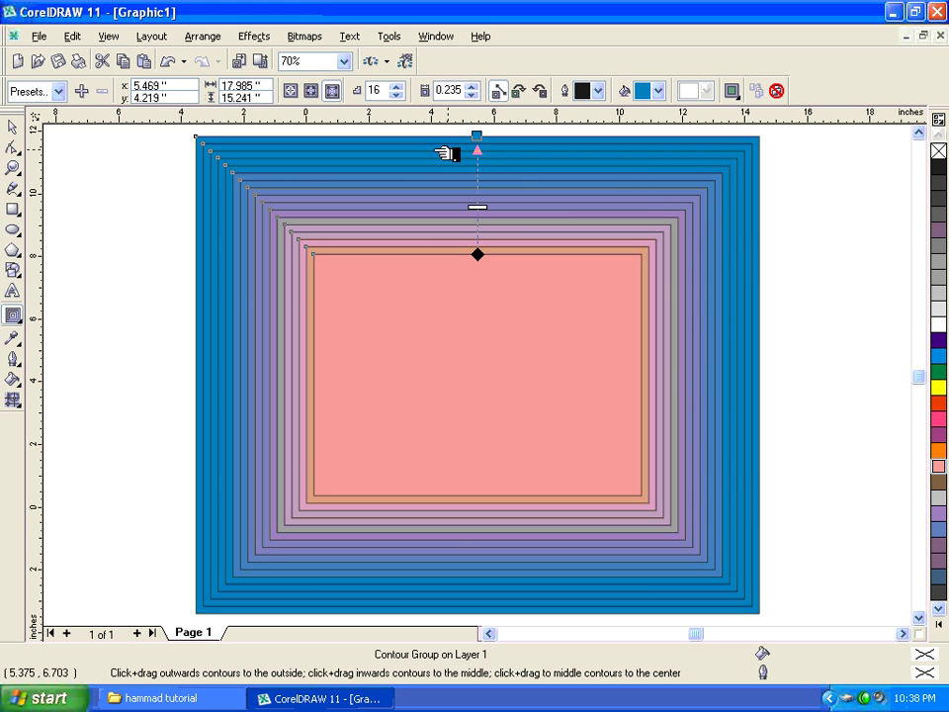
Step: Try the contour presets Center 3, Outside 2, Outside 3 and Center 1 on the rectangle, ending with Center 3
{"action": "left_click", "coordinate": [58, 91]}
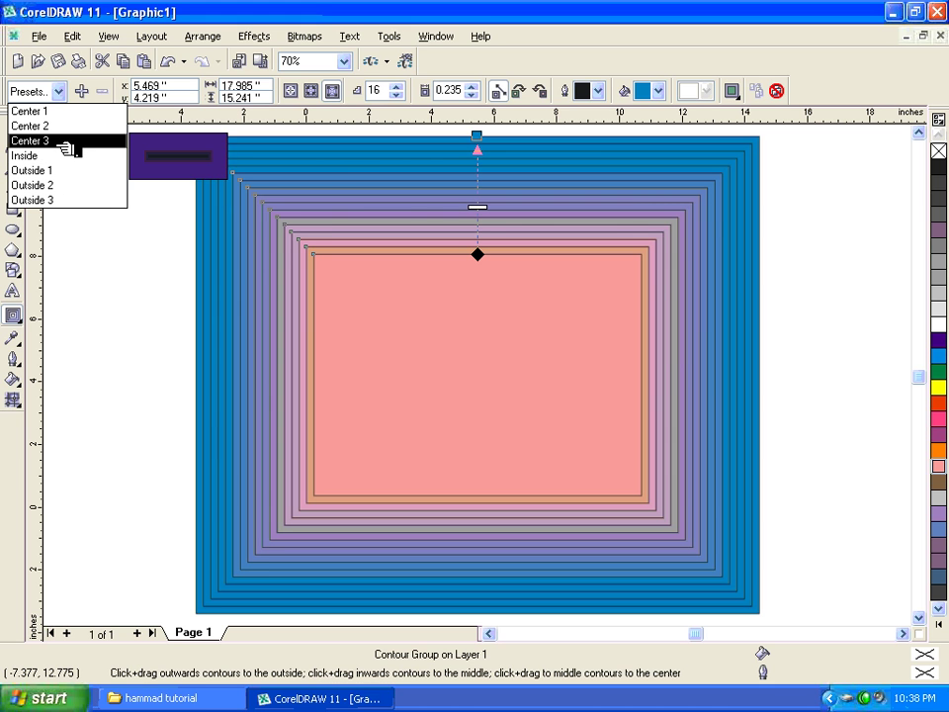
{"action": "left_click", "coordinate": [65, 141]}
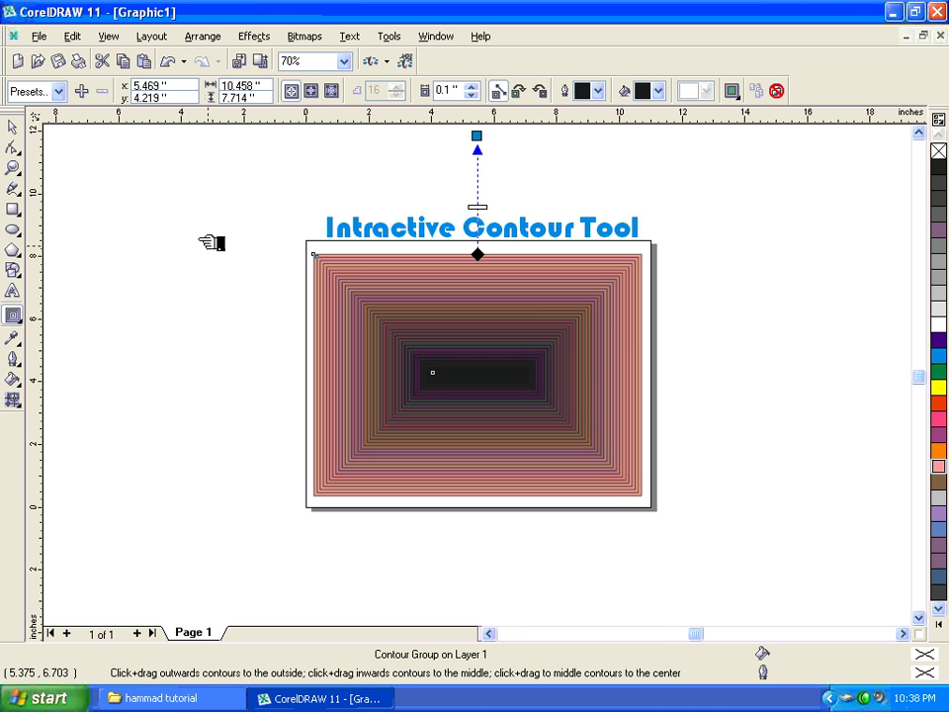
{"action": "left_click", "coordinate": [59, 91]}
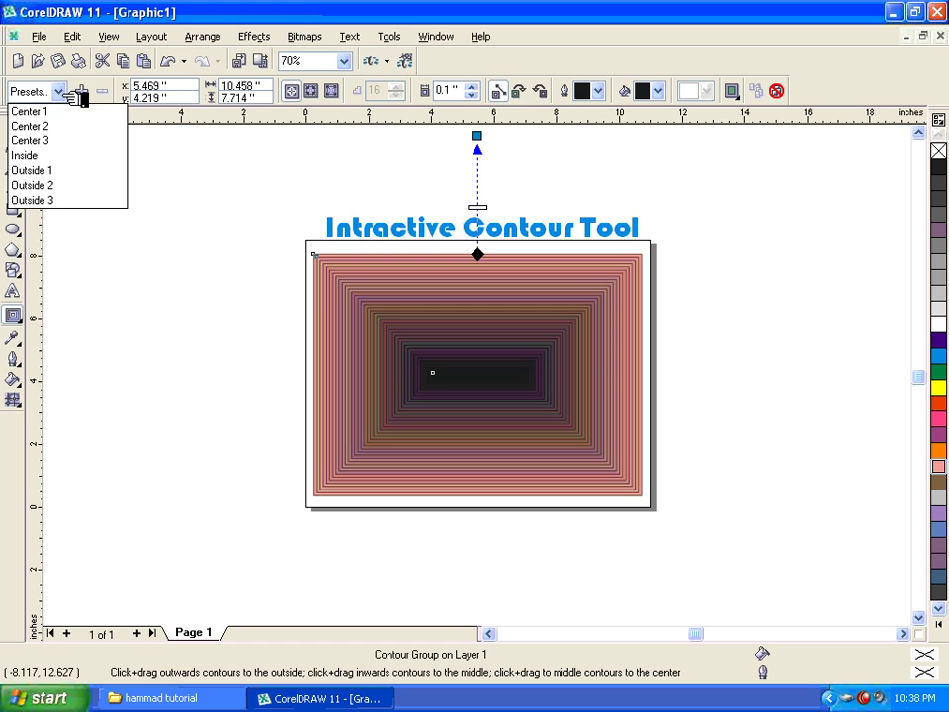
{"action": "left_click", "coordinate": [67, 188]}
{"action": "left_click", "coordinate": [59, 91]}
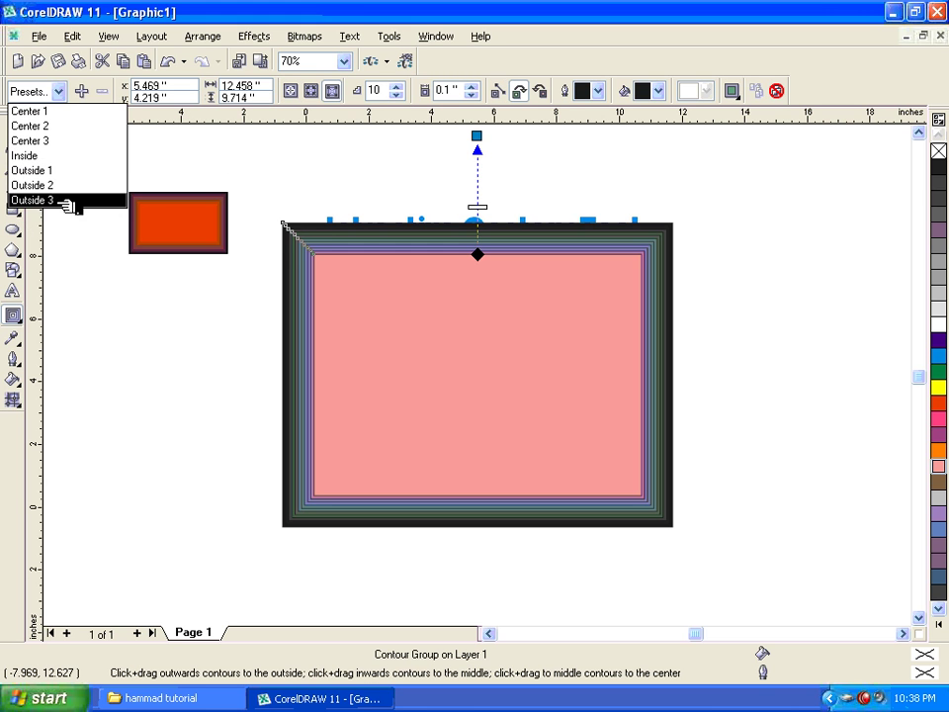
{"action": "left_click", "coordinate": [67, 200]}
{"action": "left_click", "coordinate": [59, 91]}
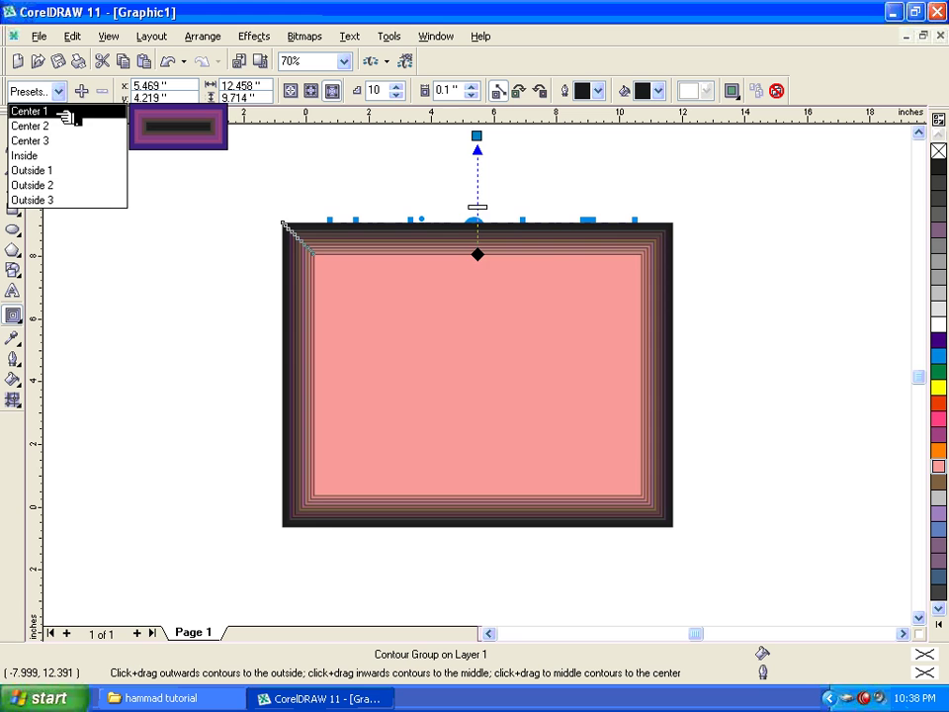
{"action": "left_click", "coordinate": [66, 117]}
{"action": "left_click", "coordinate": [61, 91]}
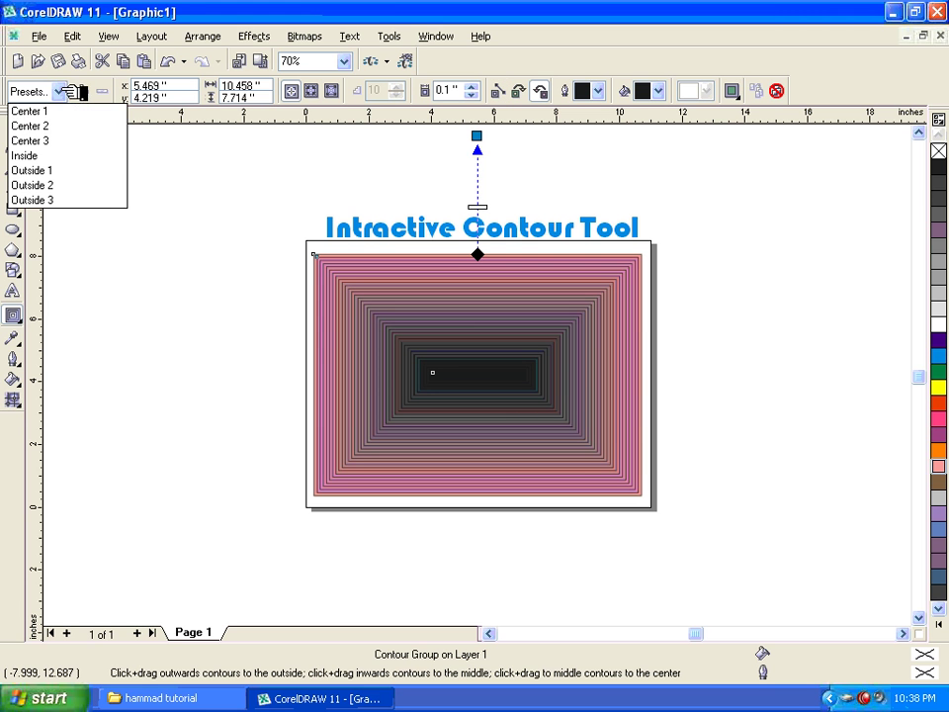
{"action": "left_click", "coordinate": [68, 140]}
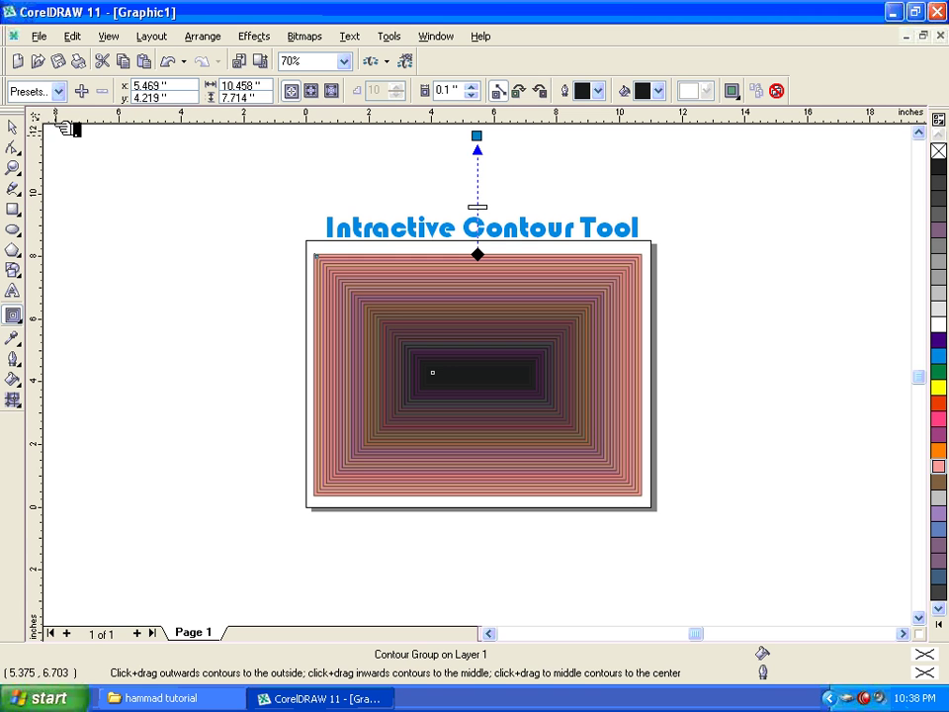
Step: Delete the contoured rectangle from the page
{"action": "left_click", "coordinate": [12, 126]}
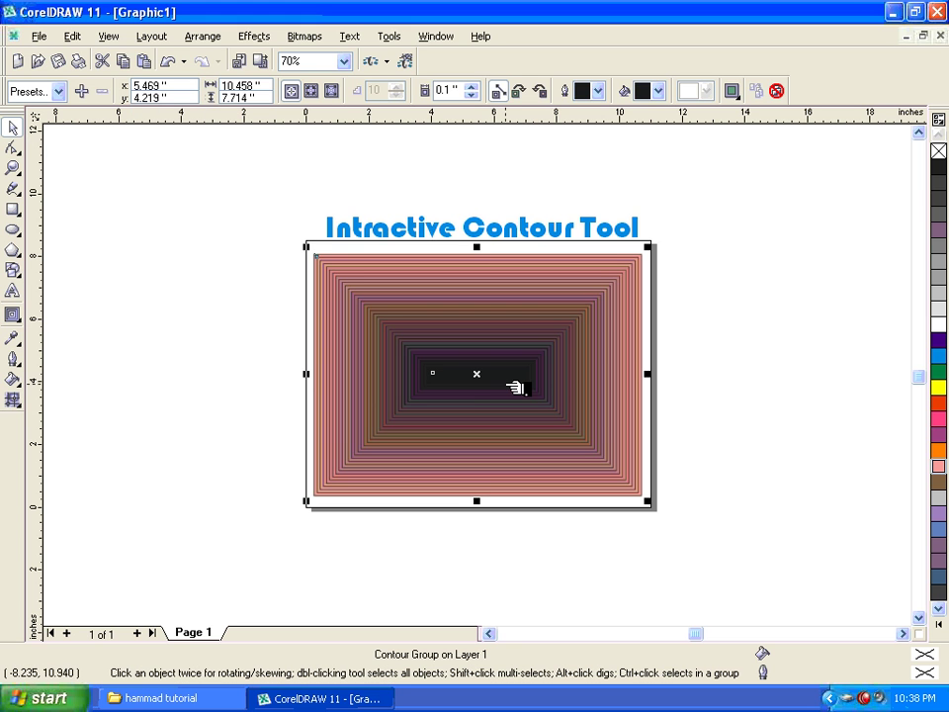
{"action": "key", "text": "Delete"}
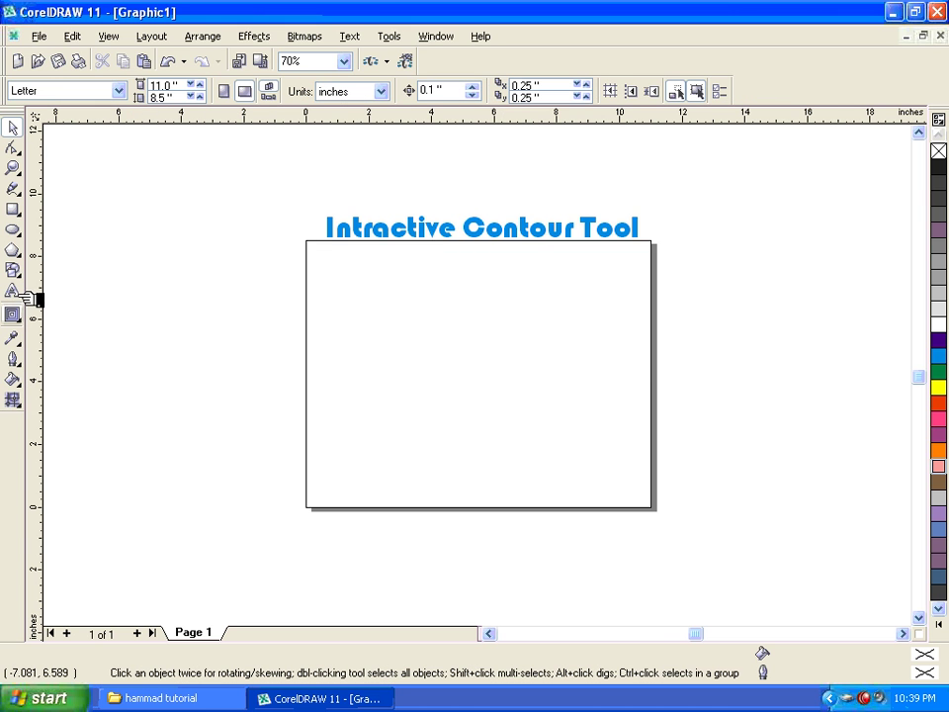
Step: Add the artistic text "Cosmos" around the middle of the page and enlarge it to about 217 points
{"action": "key", "text": "F8"}
{"action": "left_click", "coordinate": [388, 375]}
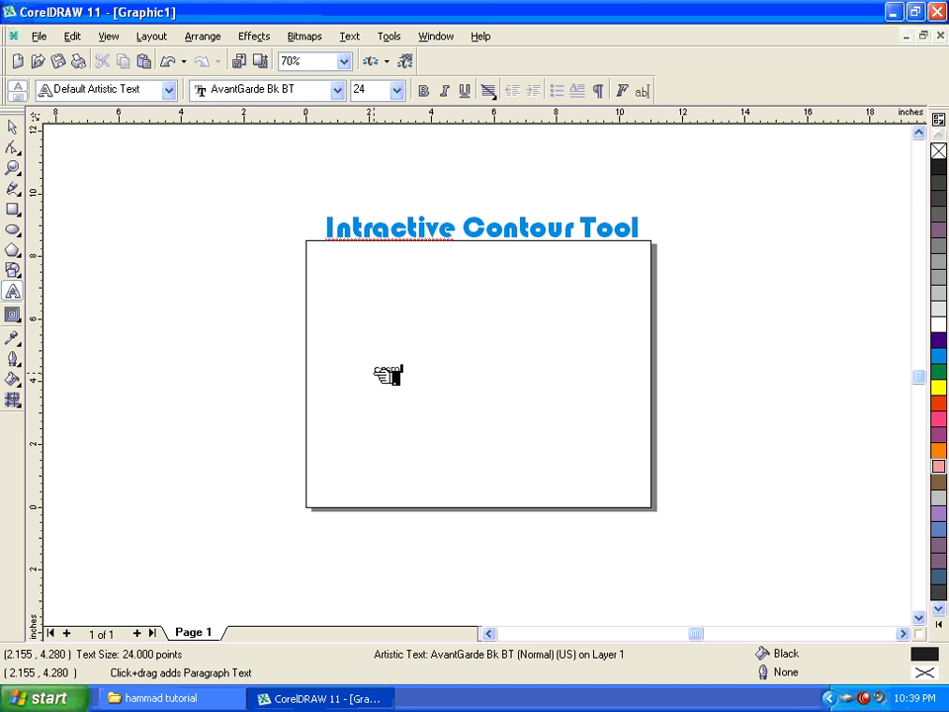
{"action": "key", "text": "ctrl+space"}
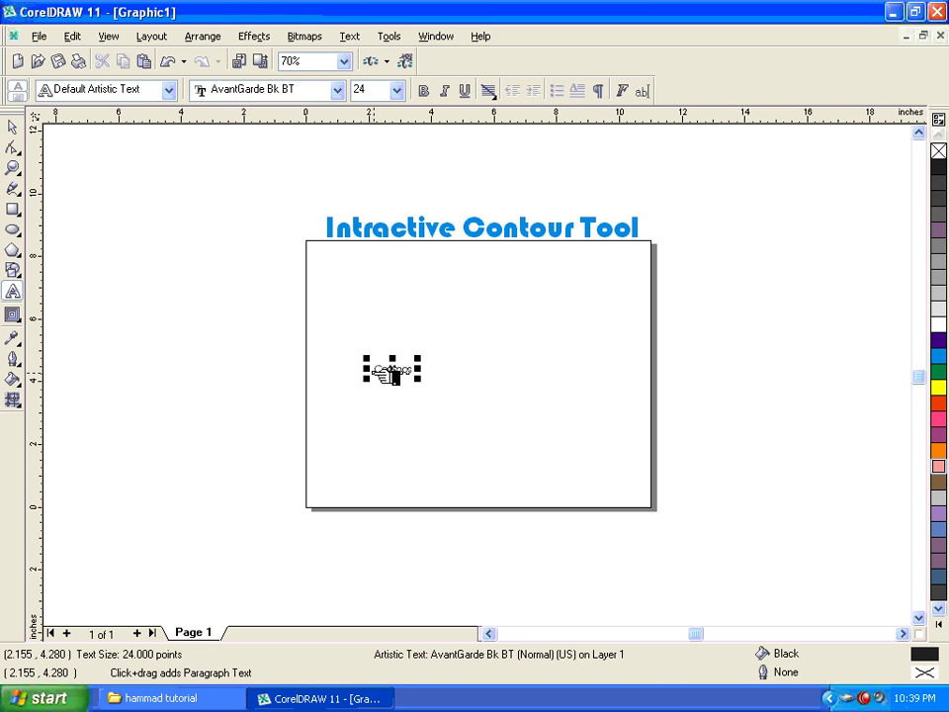
{"action": "left_click_drag", "start_coordinate": [421, 379], "coordinate": [585, 457]}
Step: Set the font of the Cosmos text to Swis721 BlkEx BT
{"action": "left_click", "coordinate": [329, 91]}
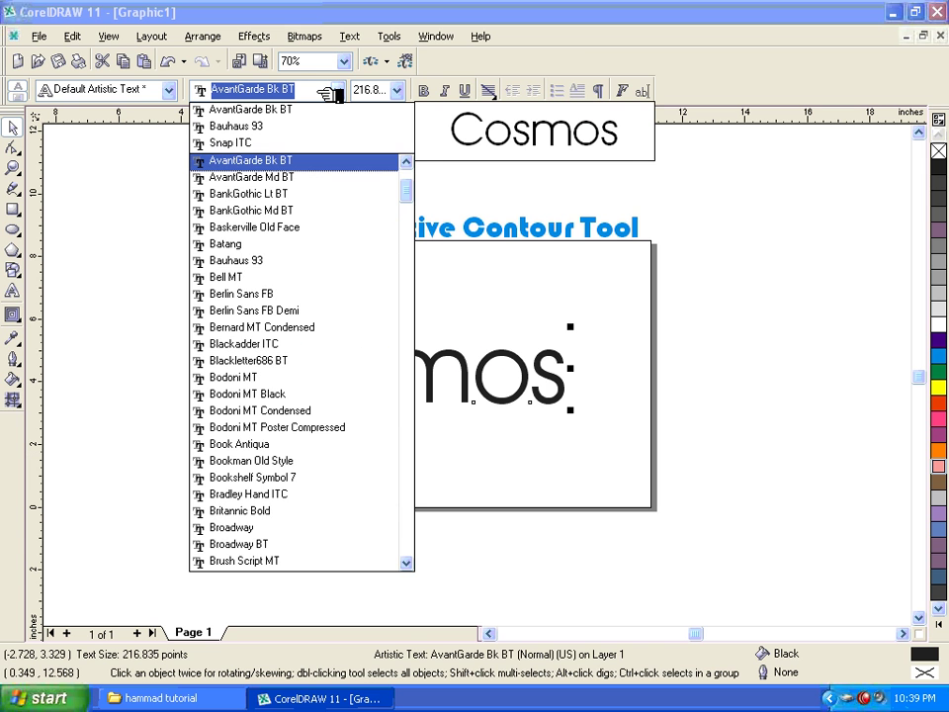
{"action": "key", "text": "End"}
{"action": "key", "text": "Up"}
{"action": "key", "text": "Up"}
{"action": "key", "text": "Up"}
{"action": "key", "text": "Up"}
{"action": "key", "text": "Up"}
{"action": "key", "text": "Up"}
{"action": "key", "text": "Up"}
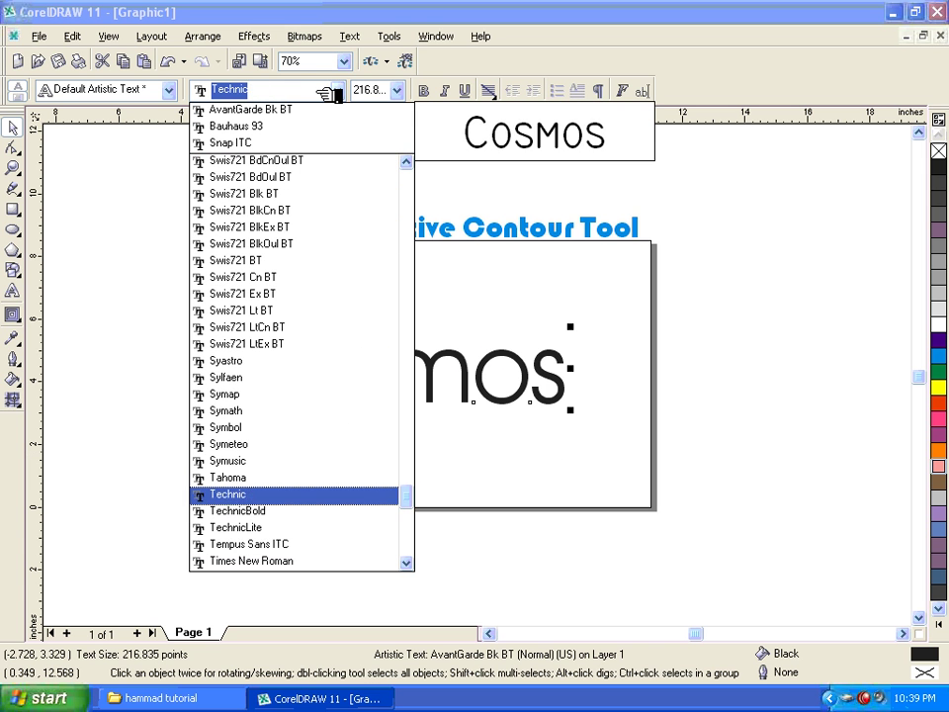
{"action": "key", "text": "Up"}
{"action": "key", "text": "Up"}
{"action": "key", "text": "Up"}
{"action": "key", "text": "Up"}
{"action": "key", "text": "Up"}
{"action": "key", "text": "Up"}
{"action": "key", "text": "Up"}
{"action": "key", "text": "Up"}
{"action": "key", "text": "Up"}
{"action": "key", "text": "Up"}
{"action": "key", "text": "Up"}
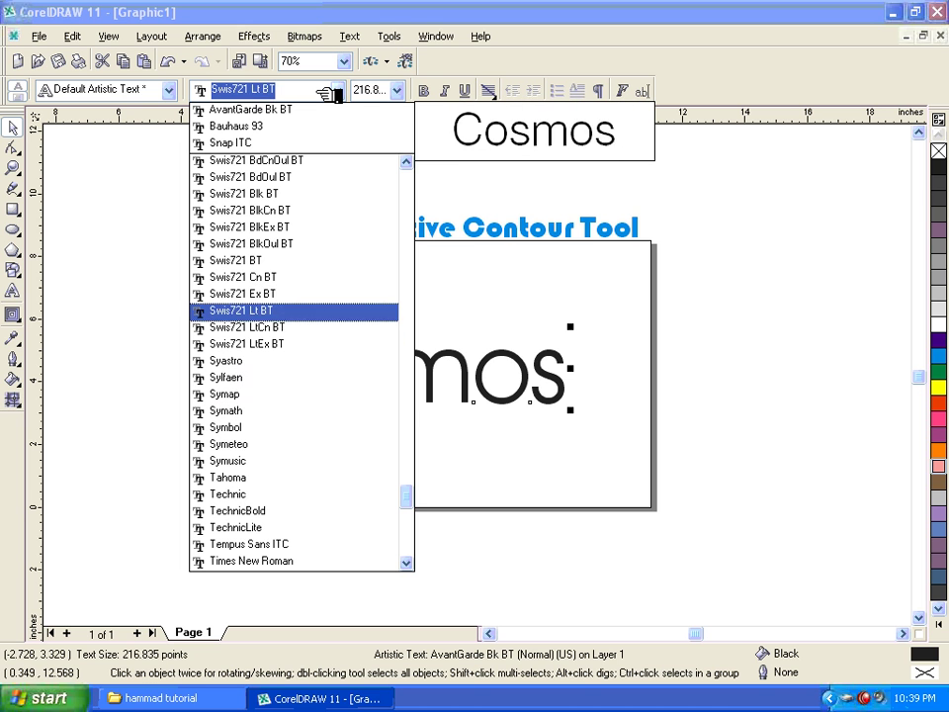
{"action": "key", "text": "Up"}
{"action": "key", "text": "Up"}
{"action": "key", "text": "Up"}
{"action": "key", "text": "Down"}
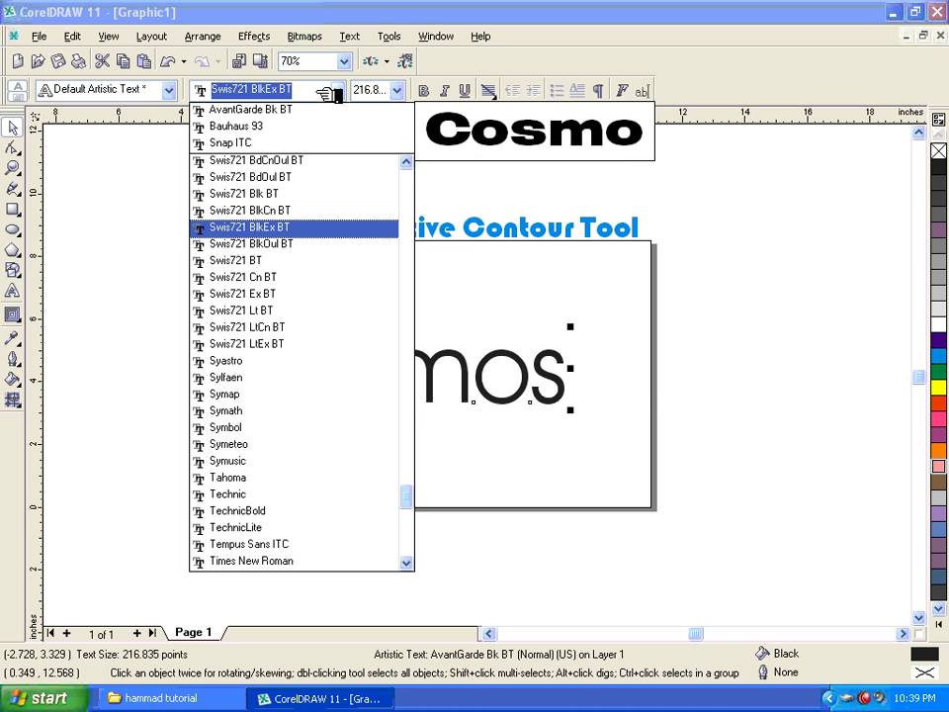
{"action": "key", "text": "Return"}
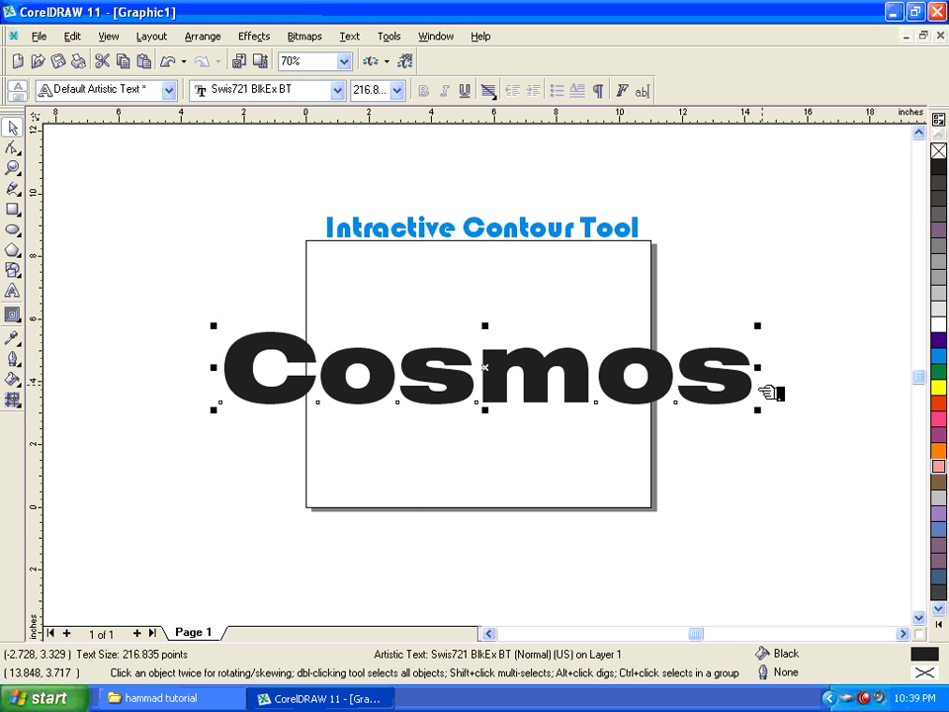
Step: Narrow the Cosmos text to fit within the page width, with a text size of about 203 points
{"action": "left_click_drag", "start_coordinate": [768, 371], "coordinate": [651, 412]}
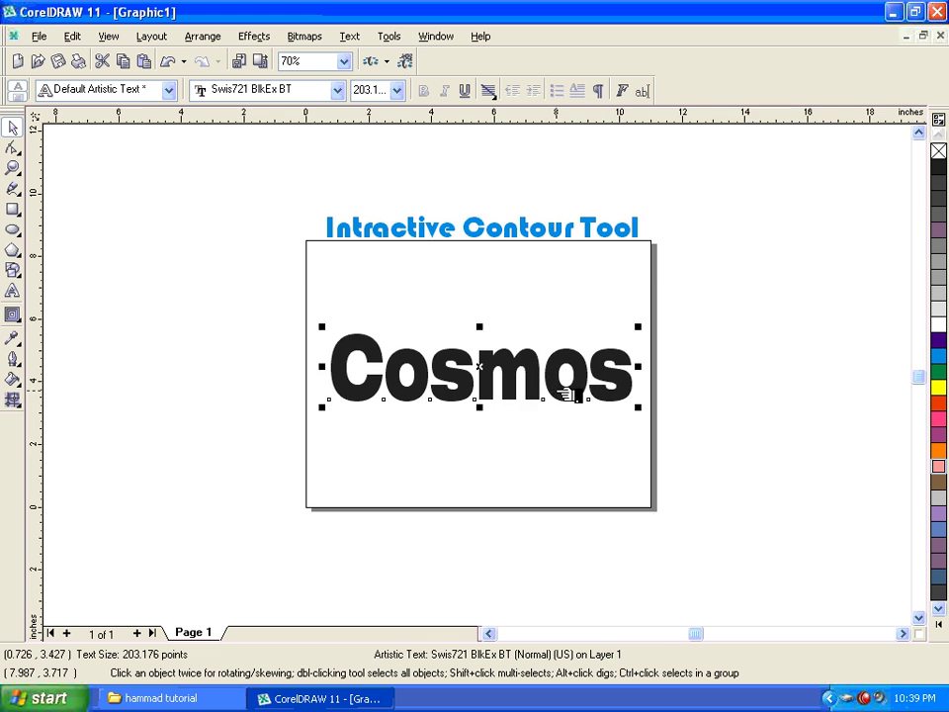
{"action": "key", "text": "shift+F2"}
{"action": "key", "text": "shift+F4"}
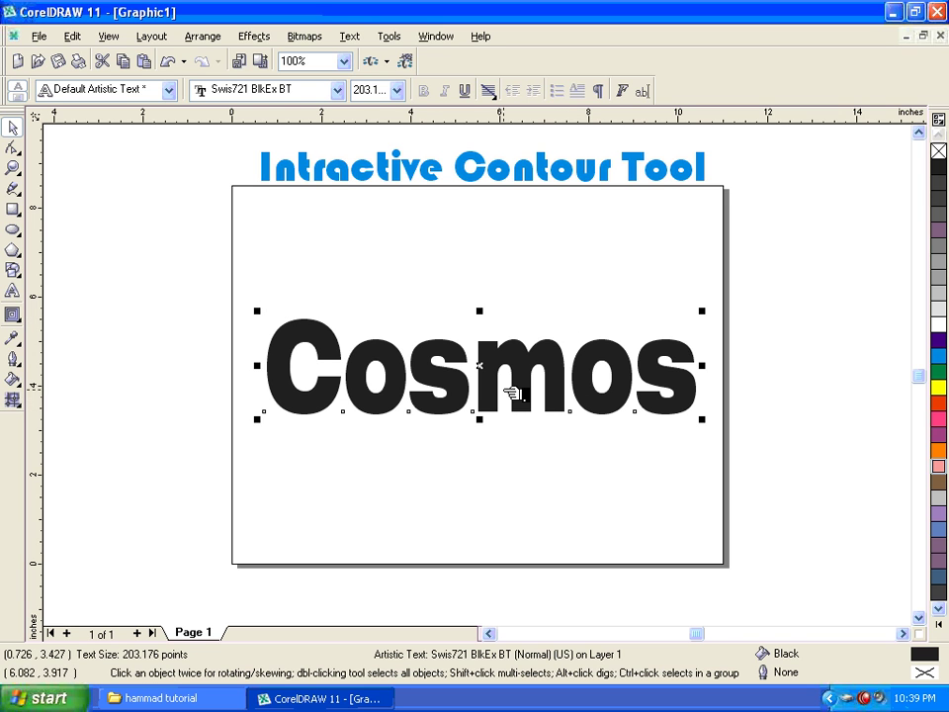
Step: Apply a one-step outward contour with an offset of about 0.235 inches to the Cosmos text using the Interactive Contour tool
{"action": "left_click", "coordinate": [27, 323]}
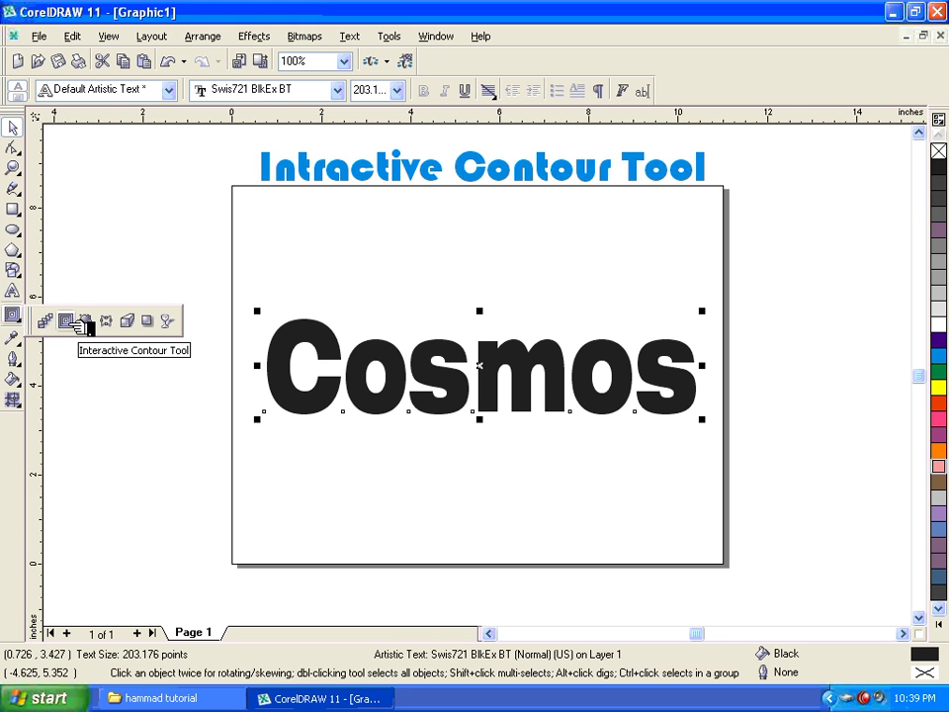
{"action": "left_click", "coordinate": [70, 325]}
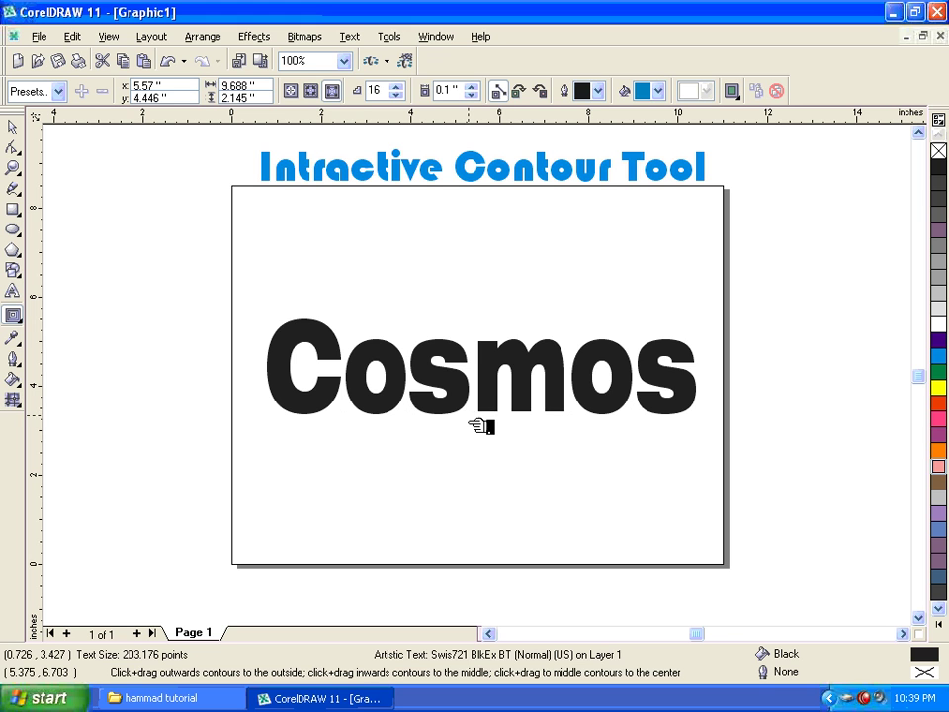
{"action": "left_click_drag", "start_coordinate": [476, 424], "coordinate": [479, 425]}
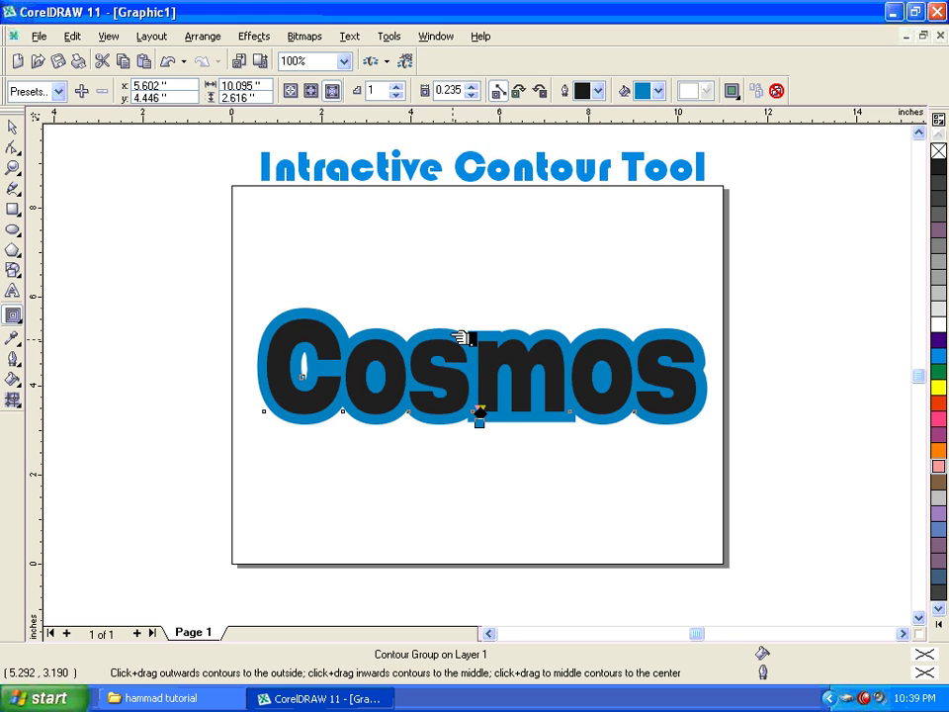
Step: Set the Cosmos contour's offset to 0.085 inches and its number of contour steps to 3
{"action": "left_click", "coordinate": [472, 94]}
{"action": "left_click", "coordinate": [472, 94]}
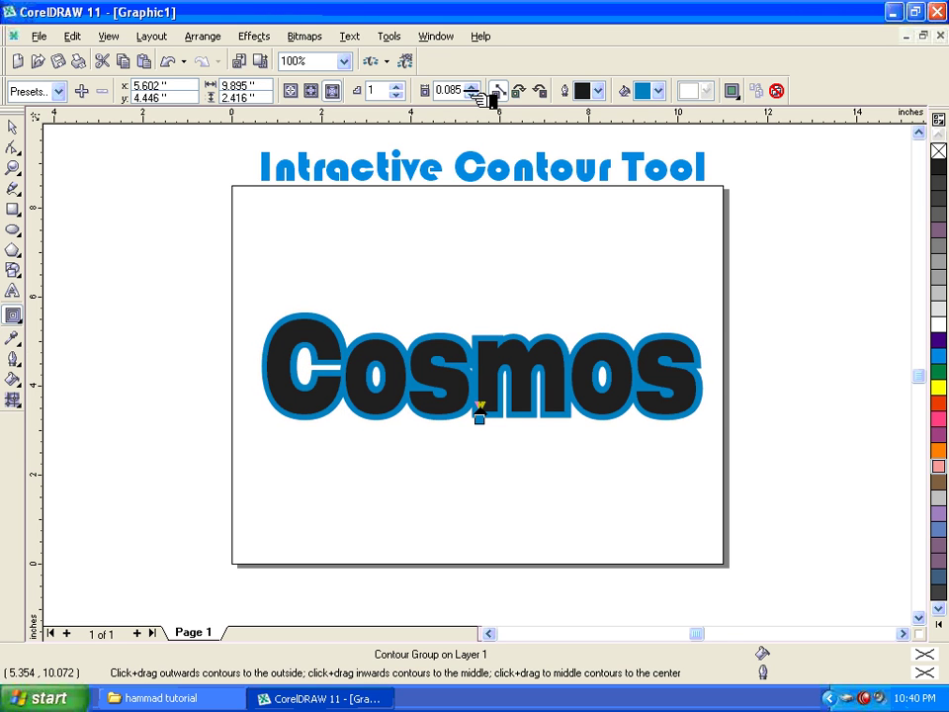
{"action": "left_click", "coordinate": [473, 94]}
{"action": "left_click", "coordinate": [472, 94]}
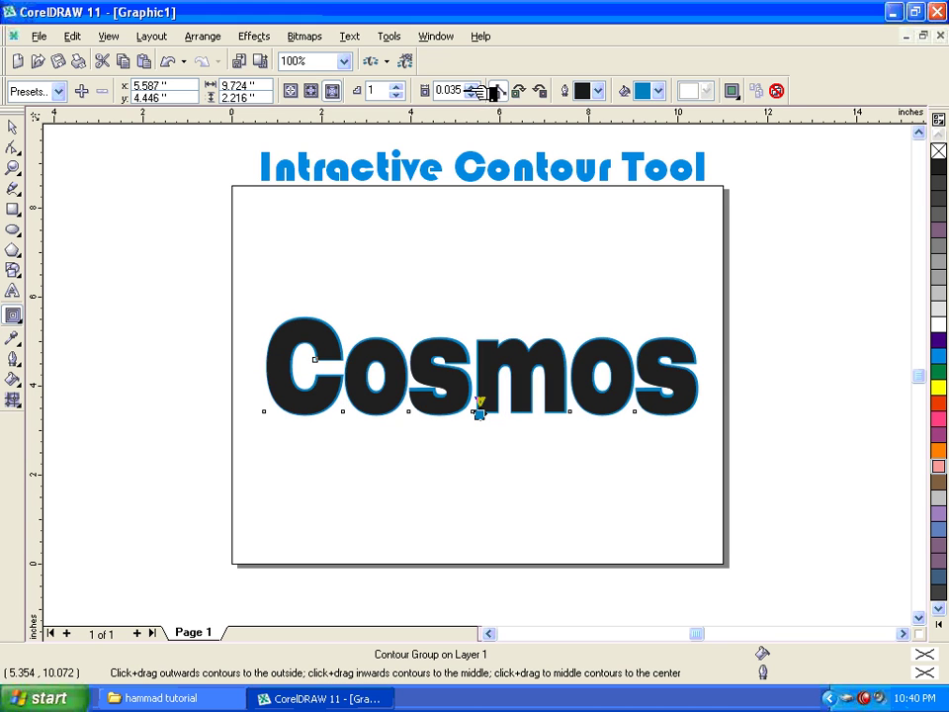
{"action": "left_click", "coordinate": [472, 86]}
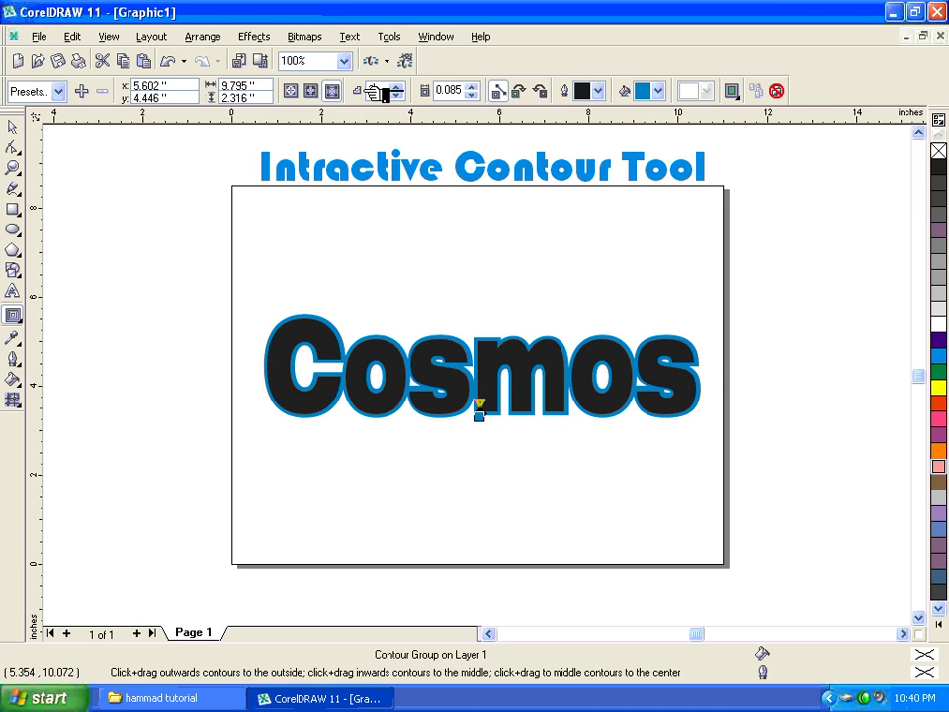
{"action": "left_click", "coordinate": [395, 87]}
{"action": "key", "text": "F4"}
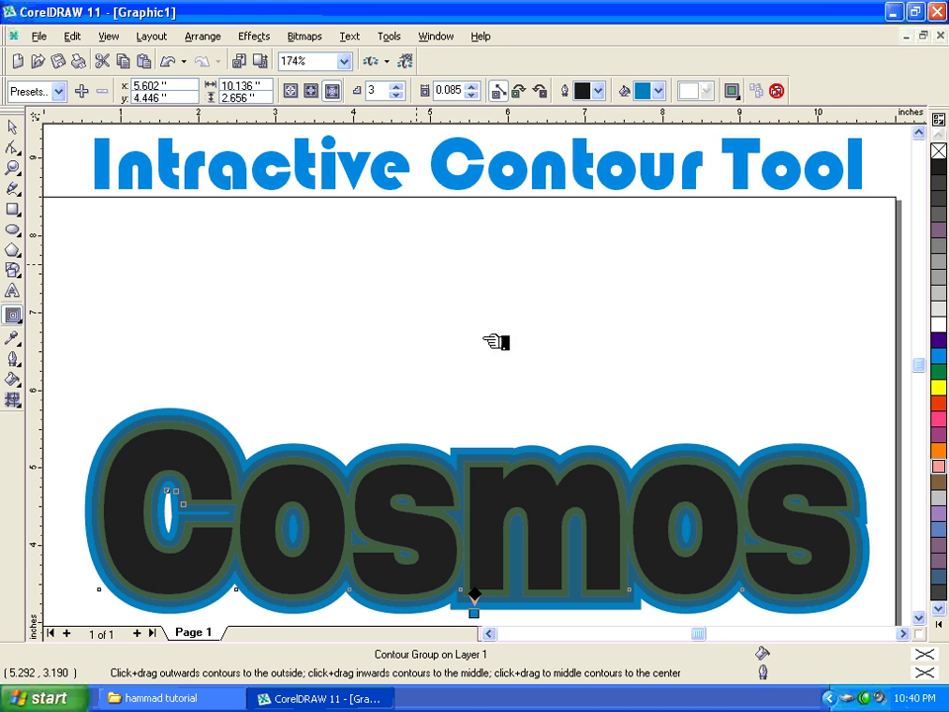
Step: Set the contour's fill colour to hot pink and its outline colour to light pink, after trying white for the outline
{"action": "left_click", "coordinate": [659, 90]}
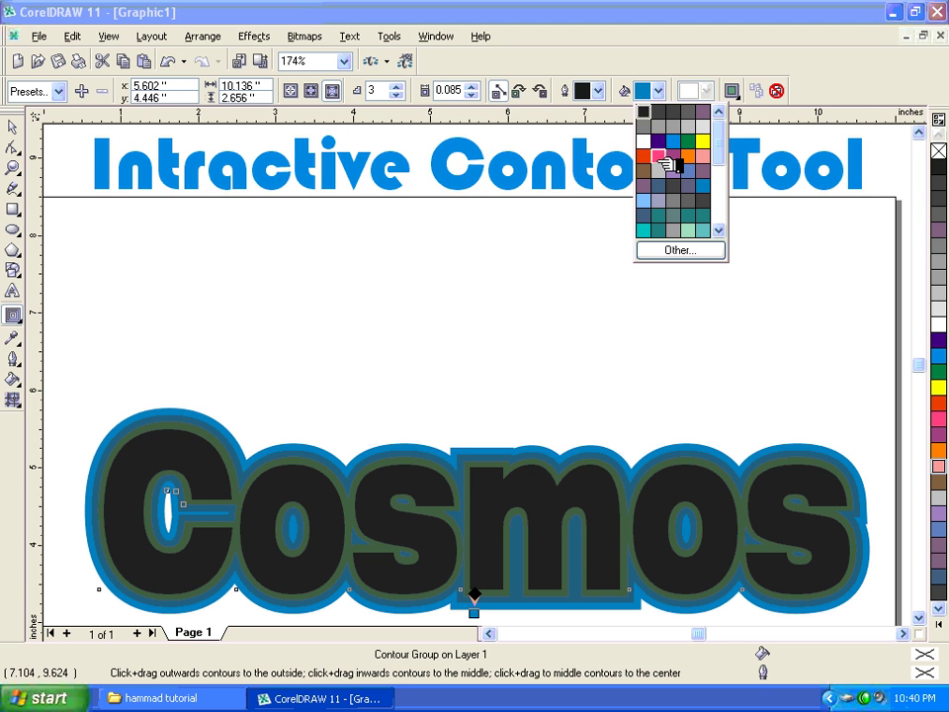
{"action": "left_click", "coordinate": [658, 157]}
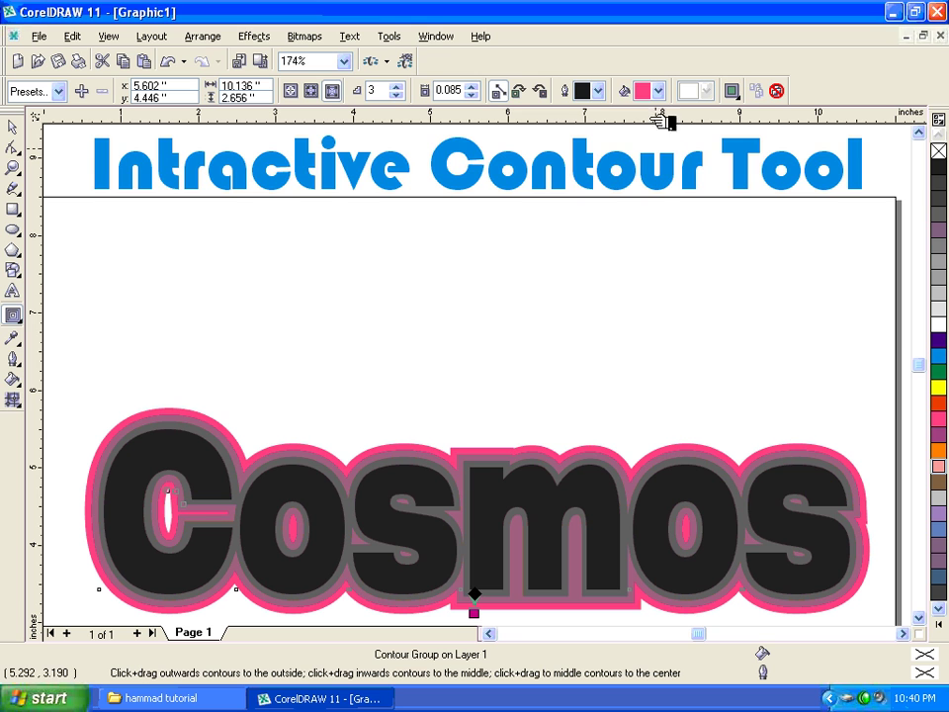
{"action": "left_click", "coordinate": [599, 91]}
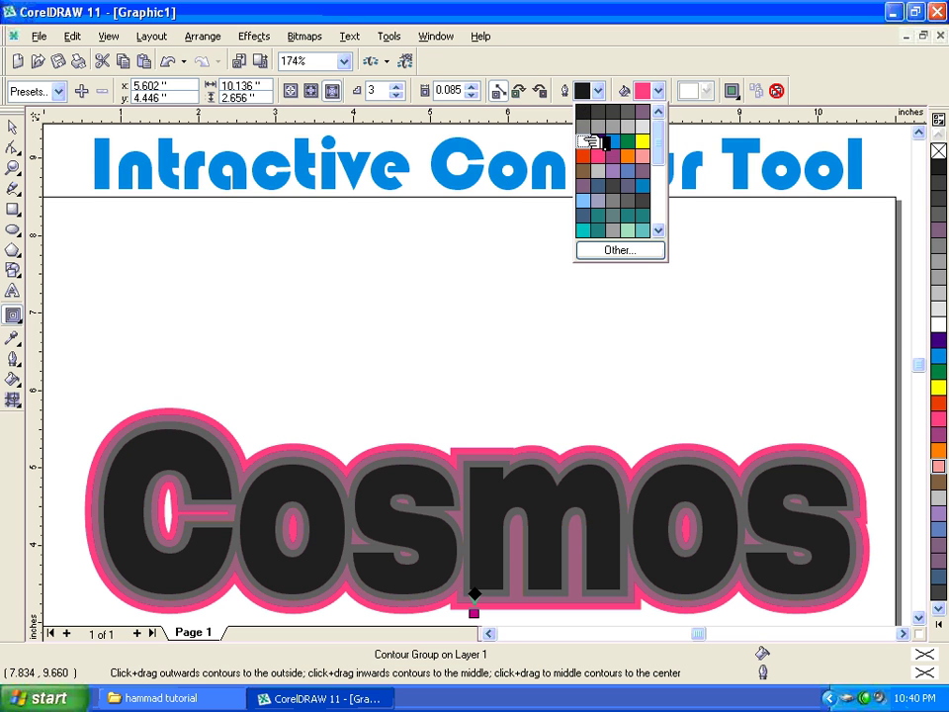
{"action": "left_click", "coordinate": [586, 141]}
{"action": "left_click", "coordinate": [600, 92]}
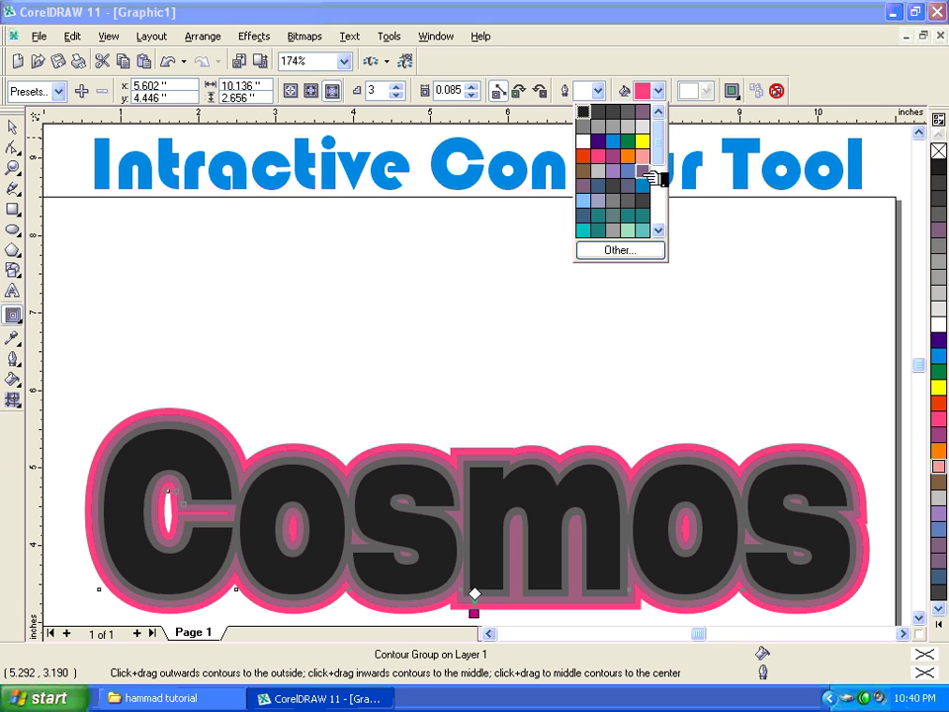
{"action": "left_click", "coordinate": [643, 156]}
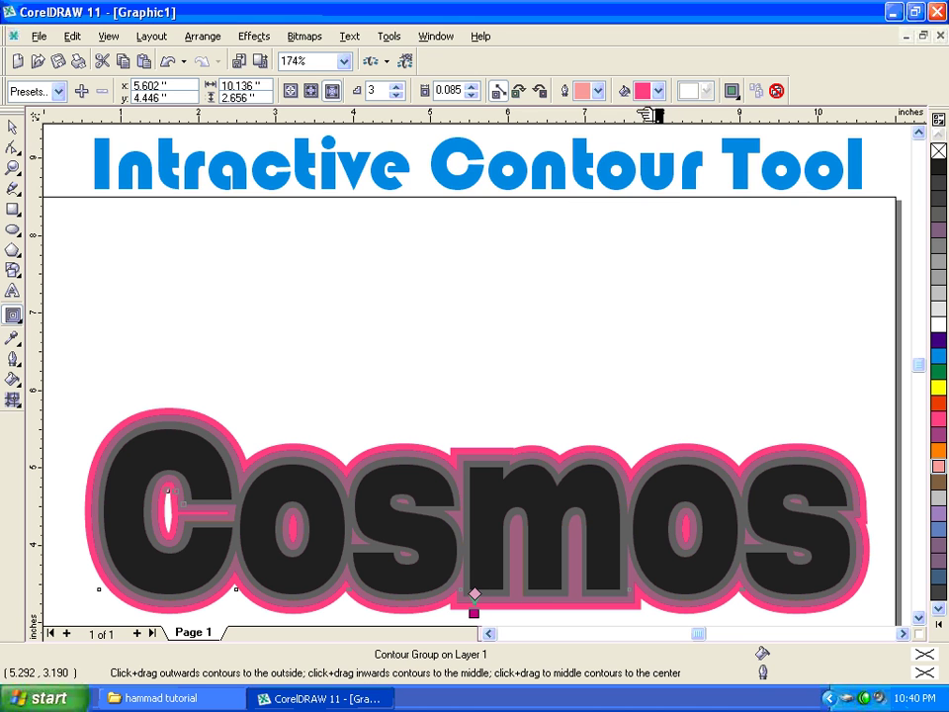
Step: Try blue, green and hot pink fills on the Cosmos text and settle on yellow
{"action": "left_click", "coordinate": [944, 356]}
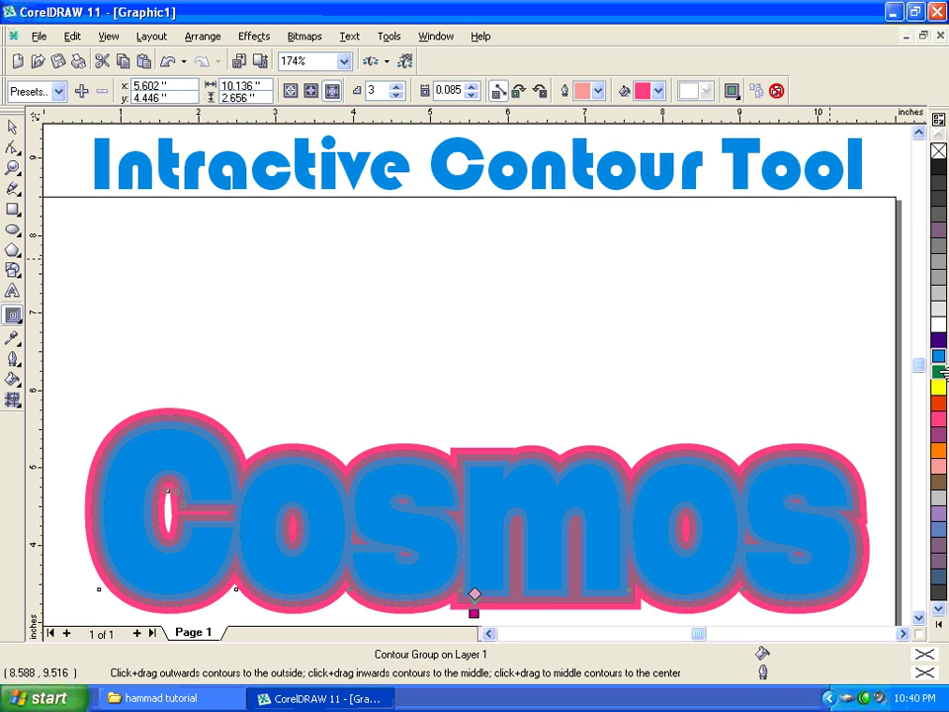
{"action": "left_click", "coordinate": [943, 372]}
{"action": "left_click", "coordinate": [941, 387]}
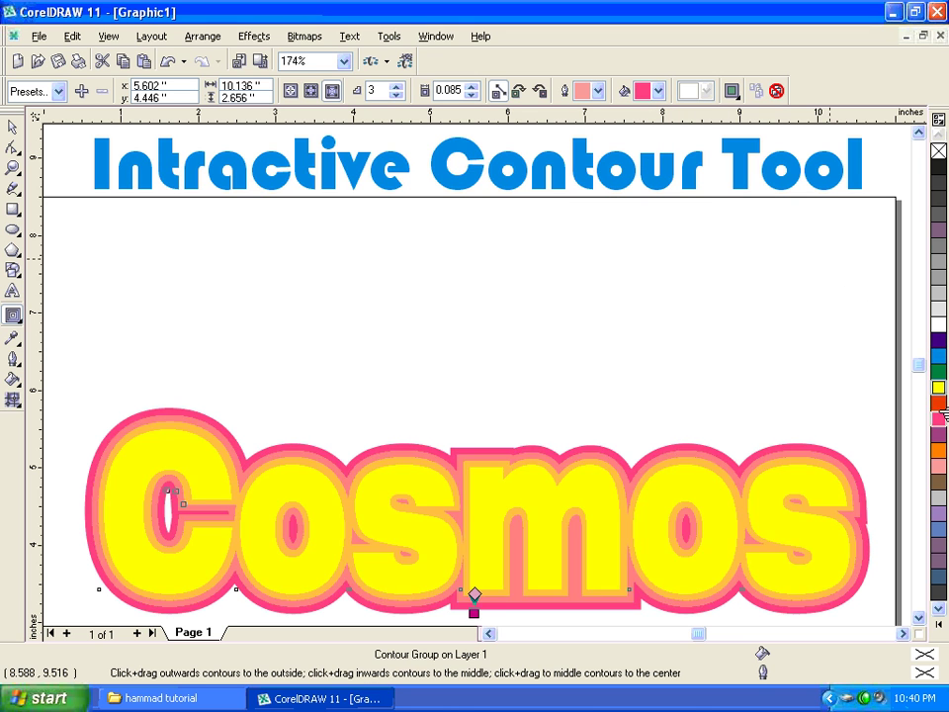
{"action": "left_click", "coordinate": [941, 417]}
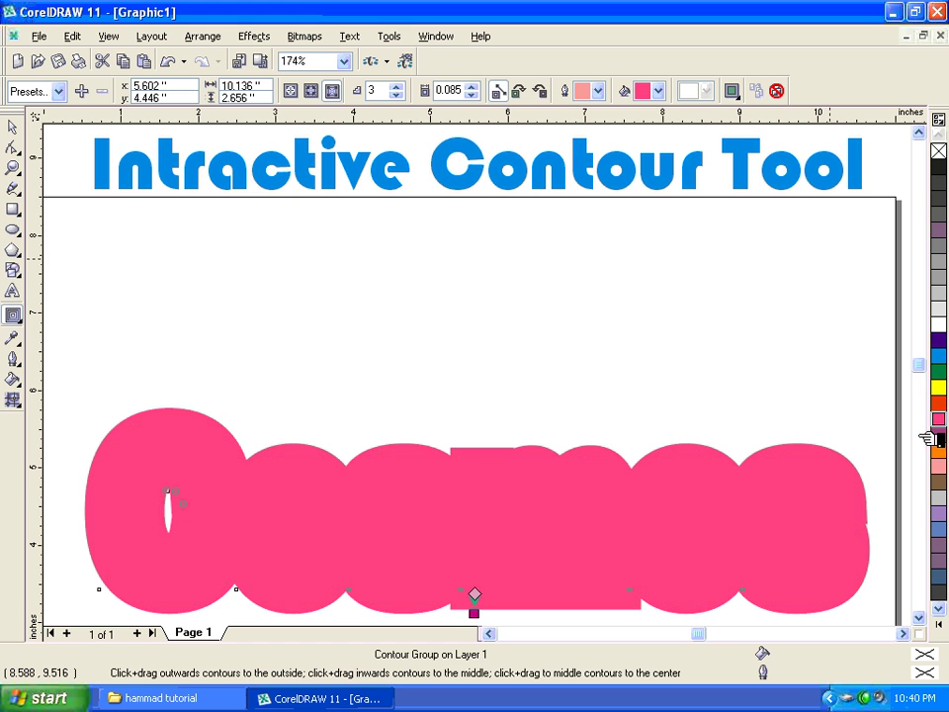
{"action": "left_click", "coordinate": [941, 389]}
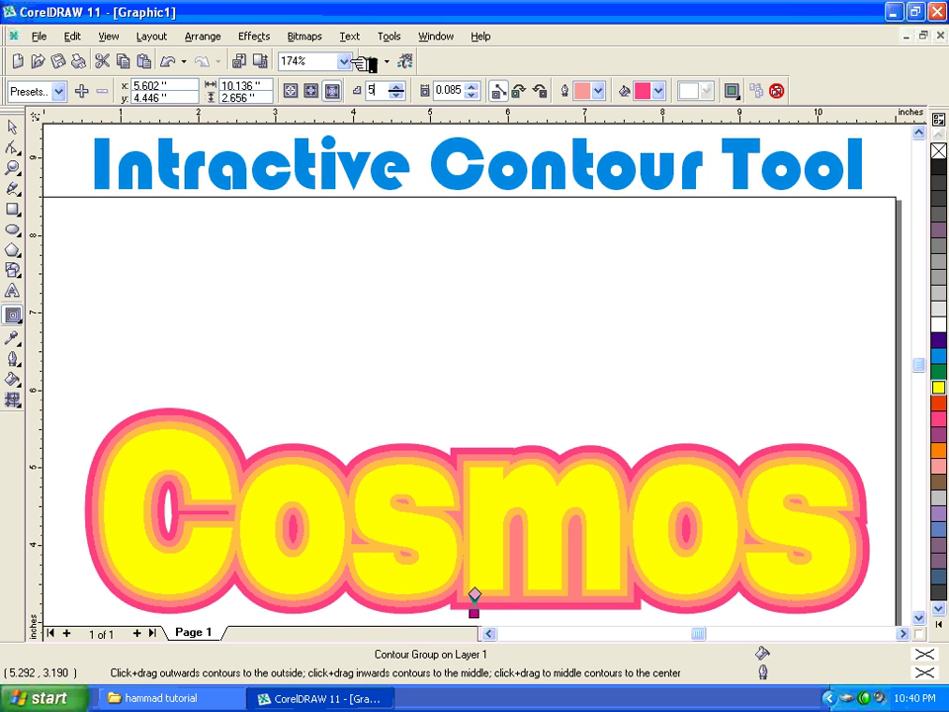
Step: Set the number of contour steps on the Cosmos text to 5 and reduce it to 4
{"action": "key", "text": "Return"}
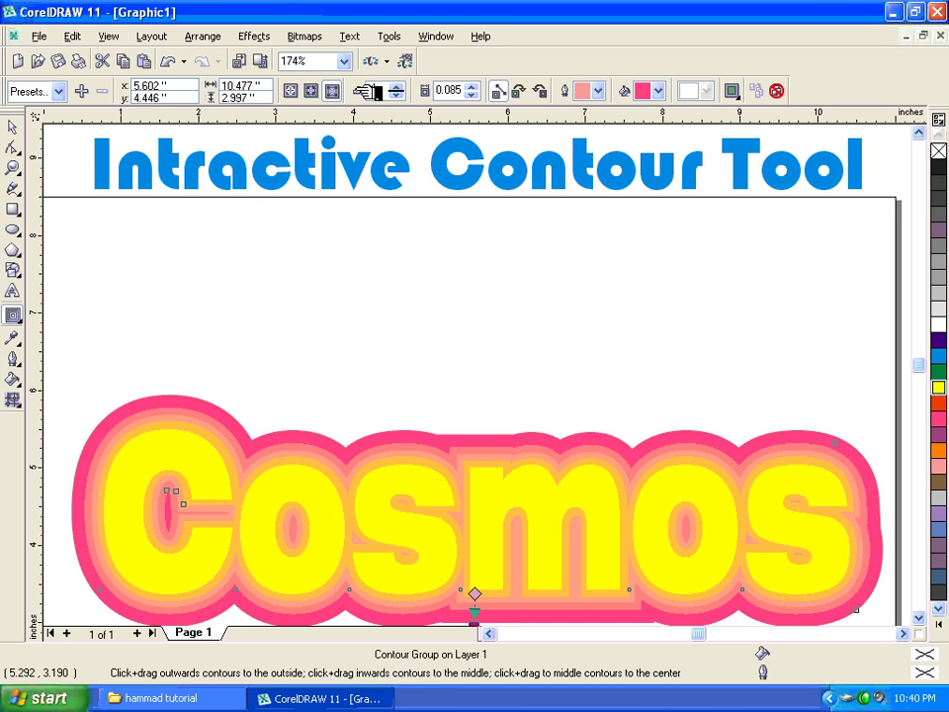
{"action": "left_click", "coordinate": [396, 96]}
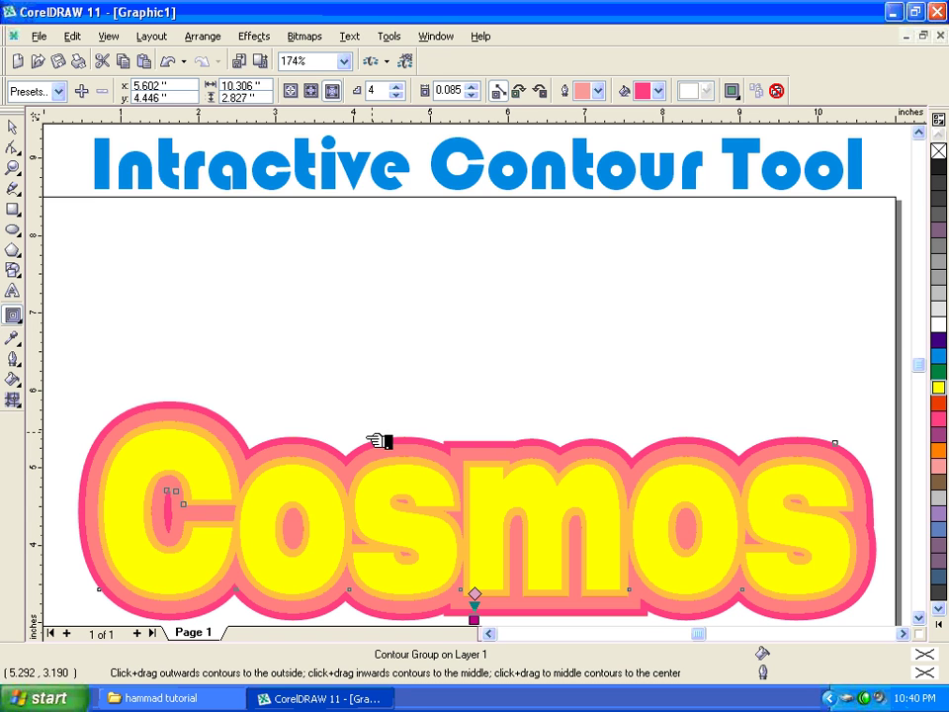
Step: Try the outside contour presets on the Cosmos text, ending with Outside 3, and set the contour offset to 0.051 inches
{"action": "left_click", "coordinate": [61, 94]}
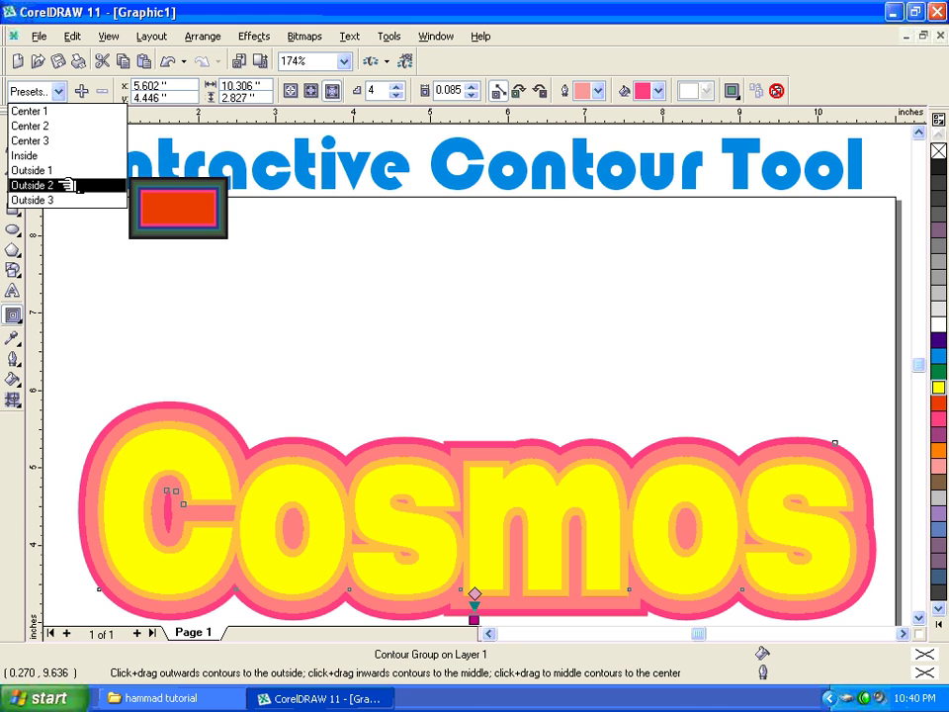
{"action": "left_click", "coordinate": [57, 91]}
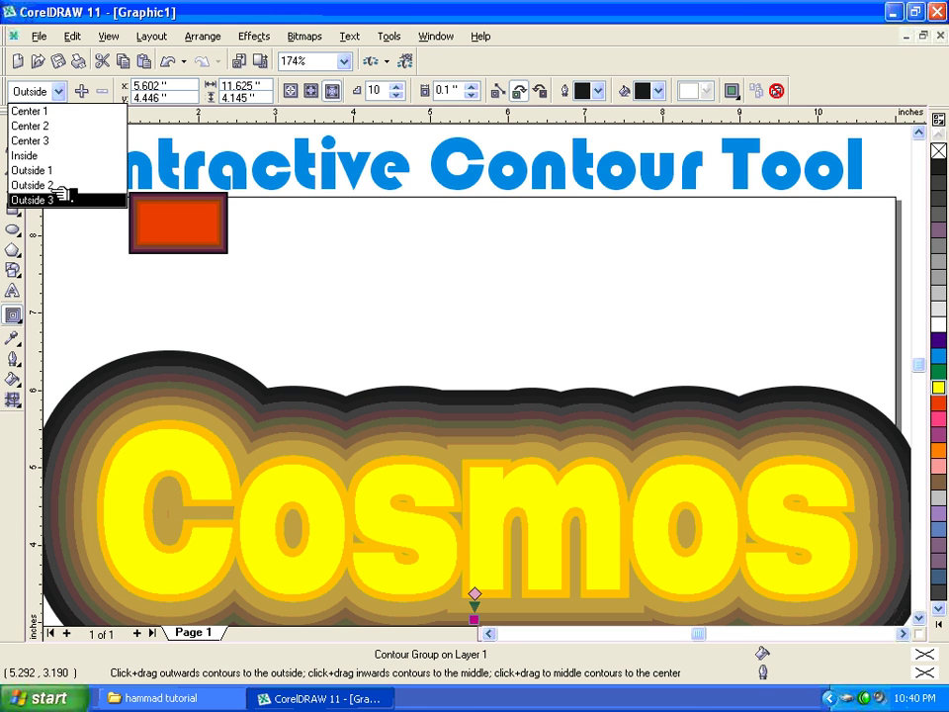
{"action": "left_click", "coordinate": [89, 198]}
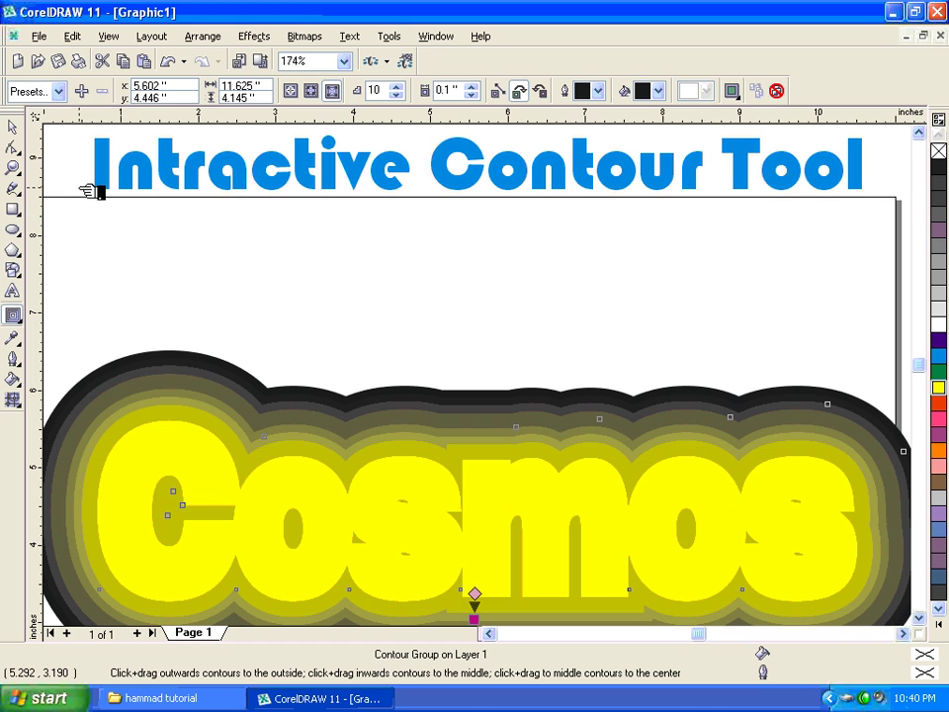
{"action": "left_click", "coordinate": [473, 94]}
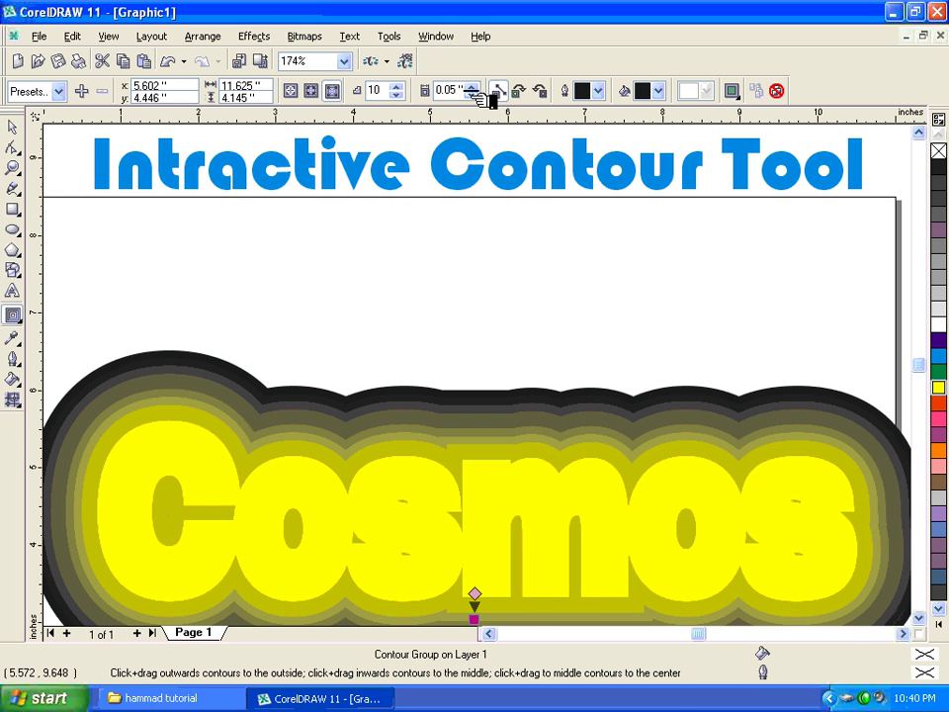
{"action": "left_click", "coordinate": [473, 94]}
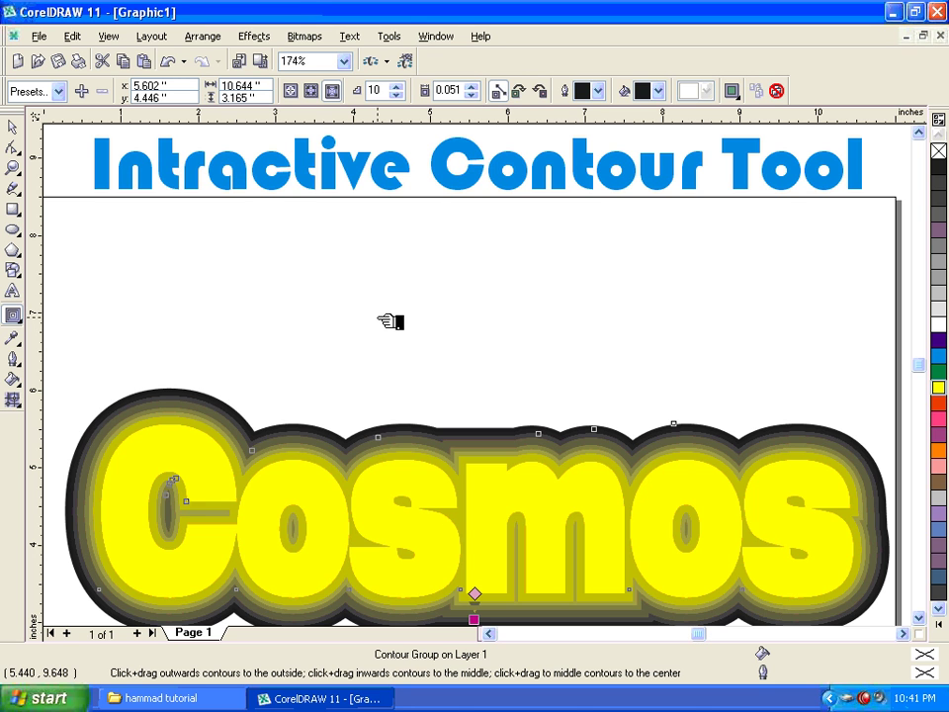
Step: Delete the contoured Cosmos text from the page, keeping the title above it
{"action": "key", "text": "F3"}
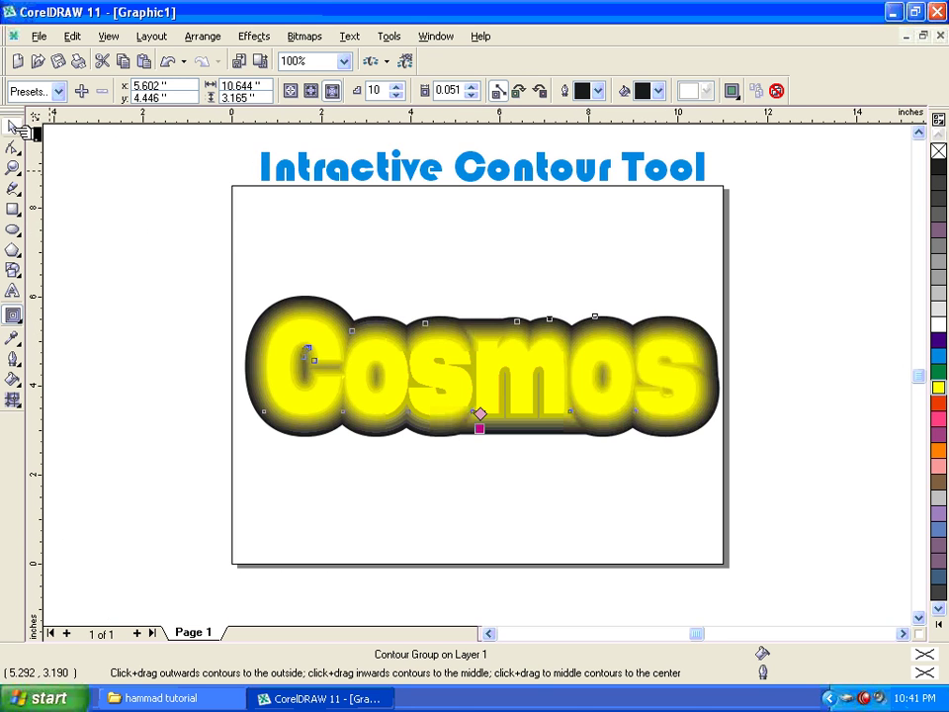
{"action": "left_click", "coordinate": [16, 129]}
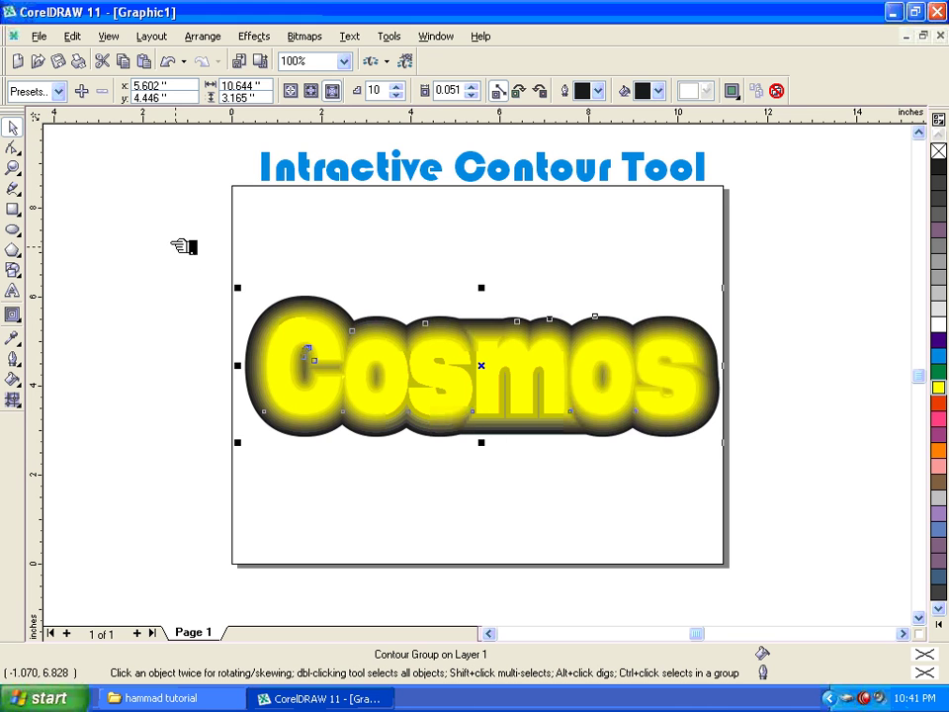
{"action": "left_click_drag", "start_coordinate": [165, 242], "coordinate": [736, 505]}
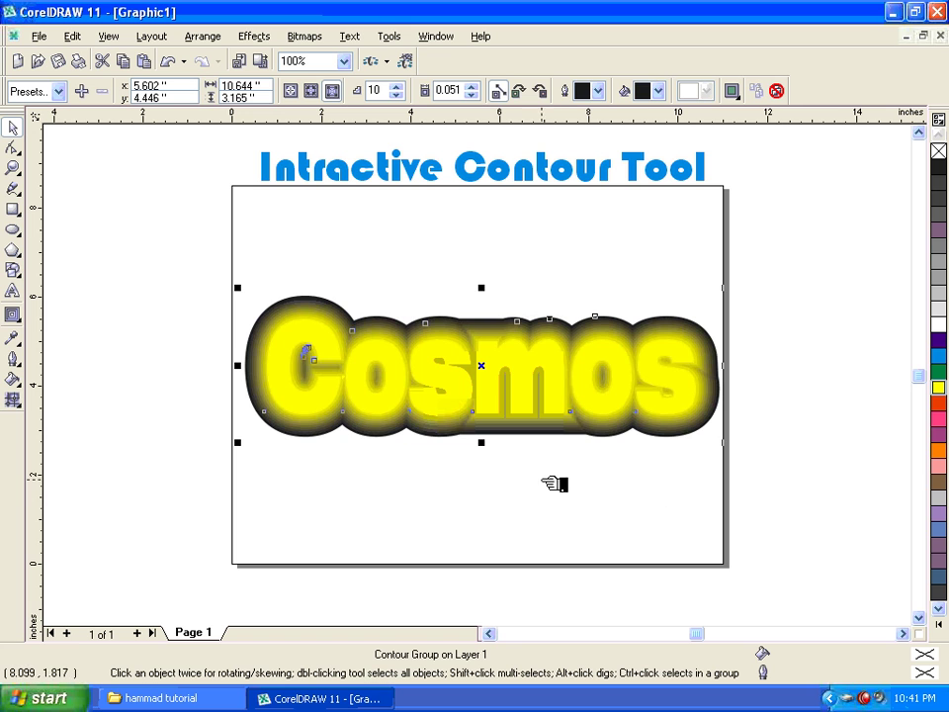
{"action": "key", "text": "Delete"}
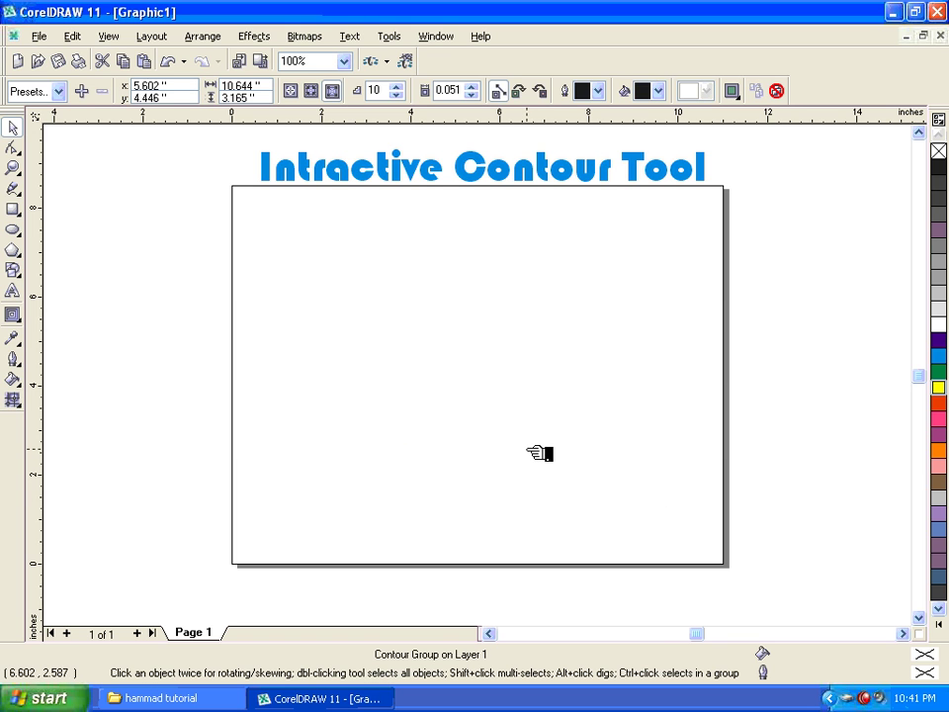